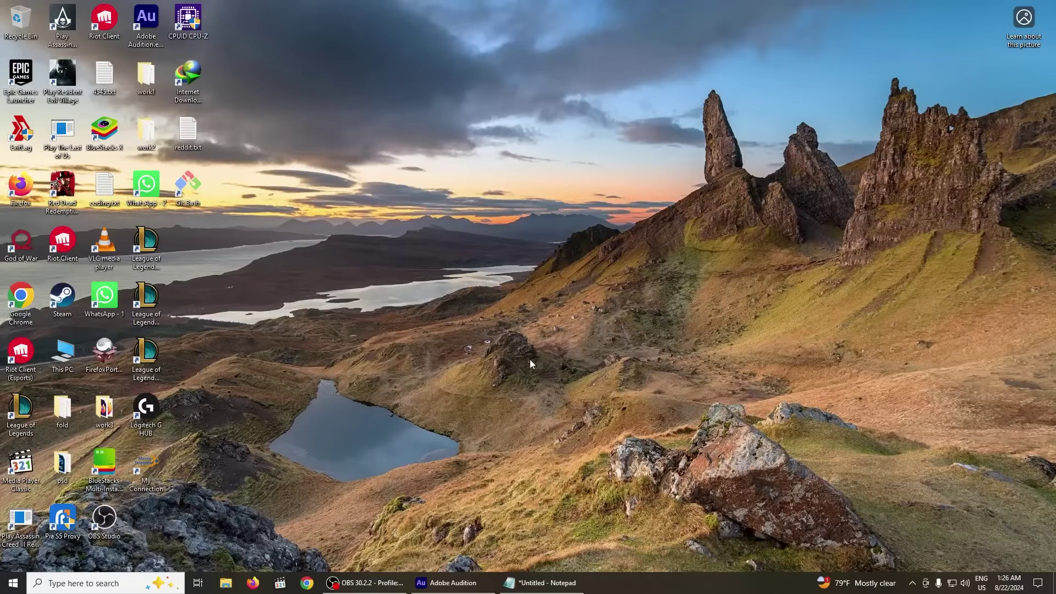
Review the 1280x882 resolution lines in the notes, then hide the notes to the desktop
{"action": "left_click", "coordinate": [545, 583]}
{"action": "left_click", "coordinate": [466, 239]}
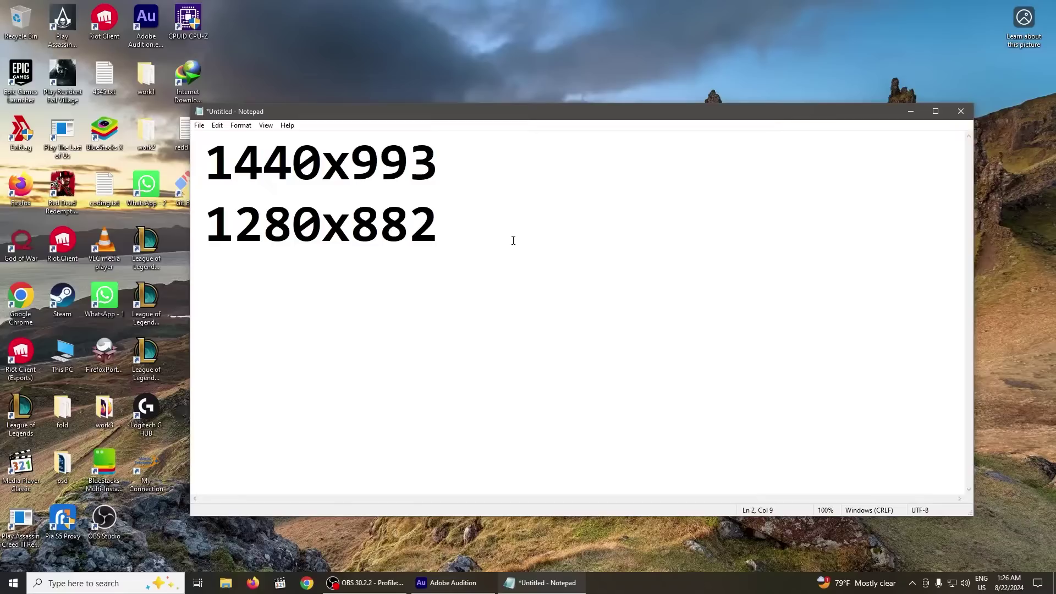
{"action": "left_click_drag", "start_coordinate": [470, 216], "coordinate": [202, 165]}
{"action": "left_click", "coordinate": [380, 226]}
{"action": "left_click_drag", "start_coordinate": [441, 167], "coordinate": [206, 163]}
{"action": "left_click_drag", "start_coordinate": [440, 216], "coordinate": [222, 216]}
{"action": "left_click", "coordinate": [418, 213]}
{"action": "left_click_drag", "start_coordinate": [451, 228], "coordinate": [218, 221]}
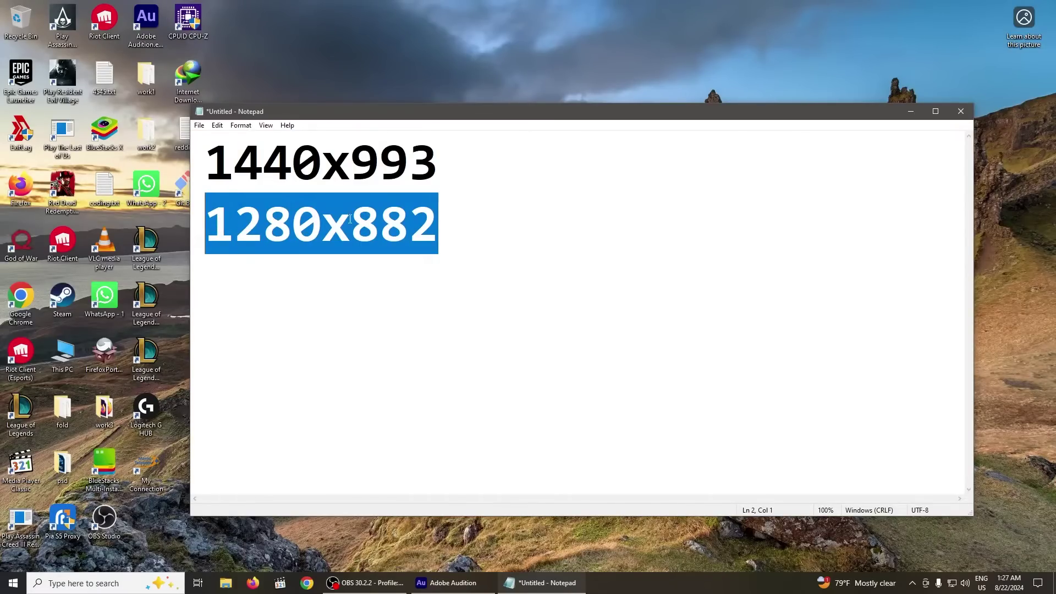
{"action": "key", "text": "super+d"}
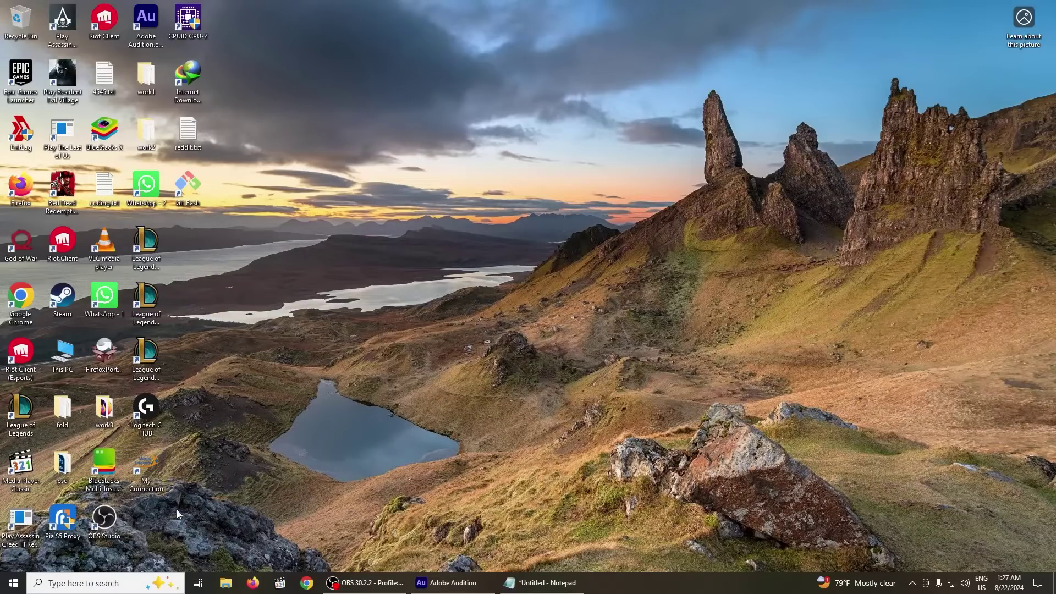
Launch AMD Software and delete the 1280 x 882 @ 144 Hz custom resolution in Display
{"action": "left_click", "coordinate": [130, 582]}
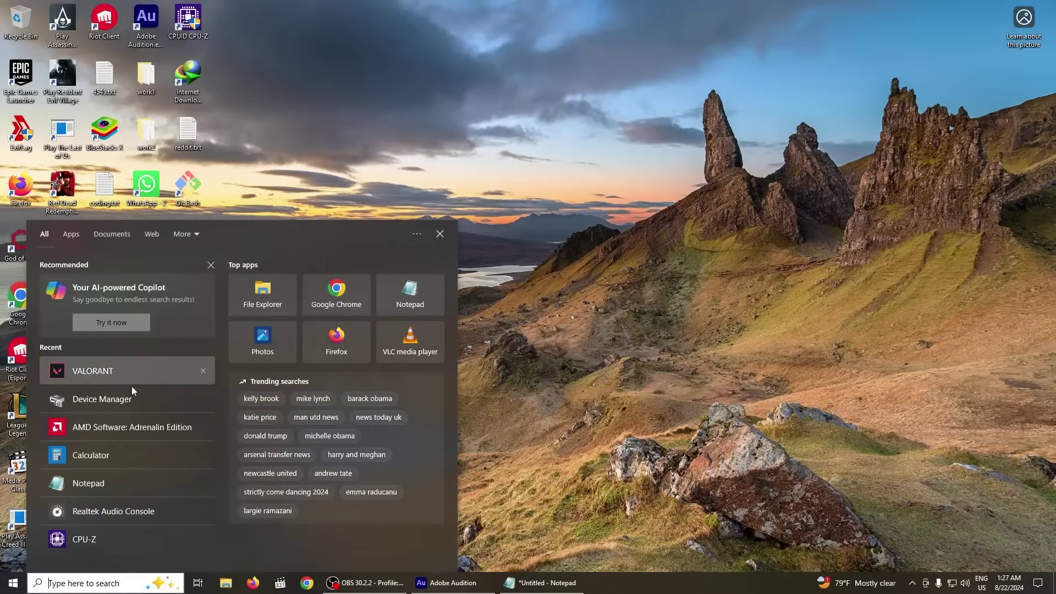
{"action": "left_click", "coordinate": [132, 427]}
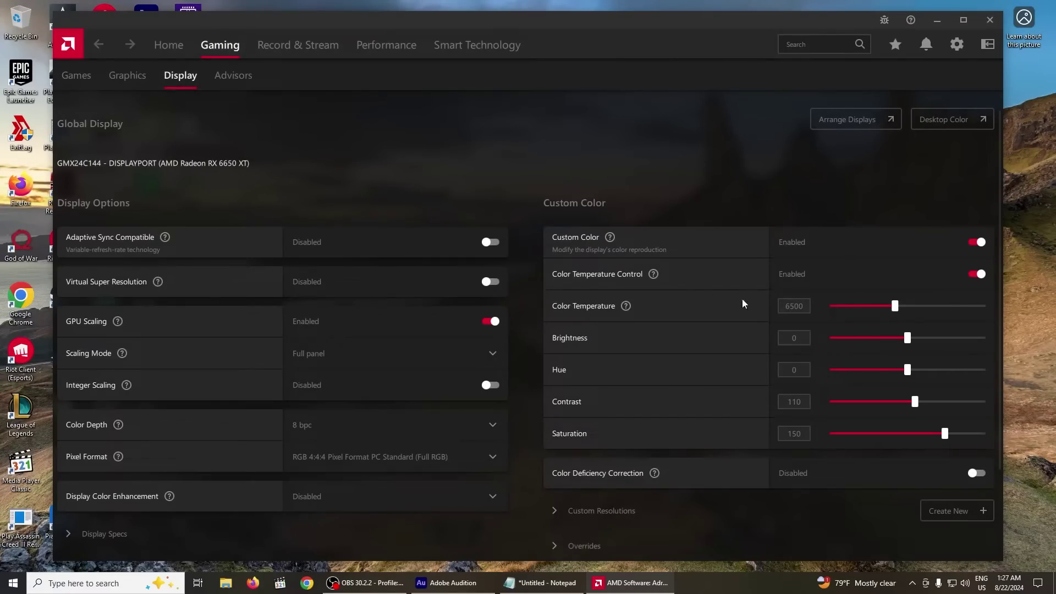
{"action": "left_click", "coordinate": [611, 511]}
{"action": "scroll", "coordinate": [686, 499], "scroll_direction": "down", "scroll_amount": 3}
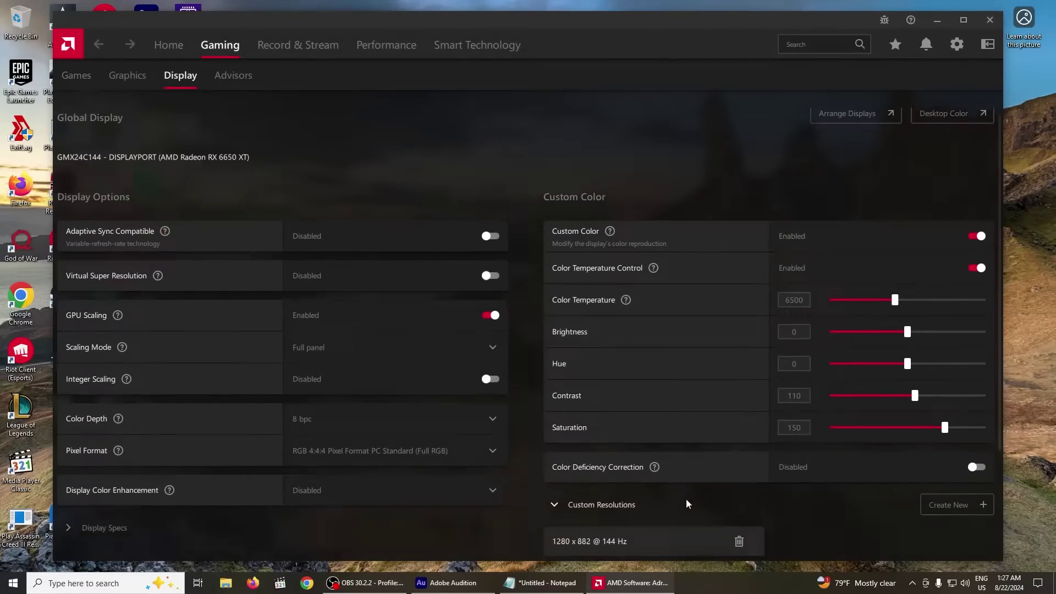
{"action": "left_click", "coordinate": [739, 395]}
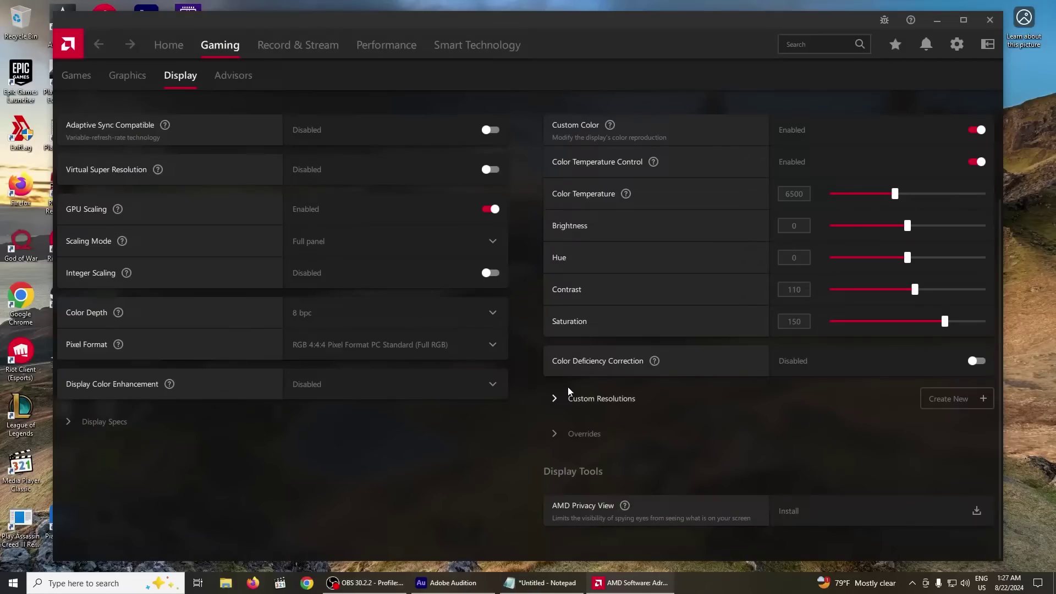
Create a new 1280 x 882 @ 144 Hz custom resolution with matching Timing Display, then close AMD Software
{"action": "left_click", "coordinate": [568, 394]}
{"action": "left_click", "coordinate": [946, 401]}
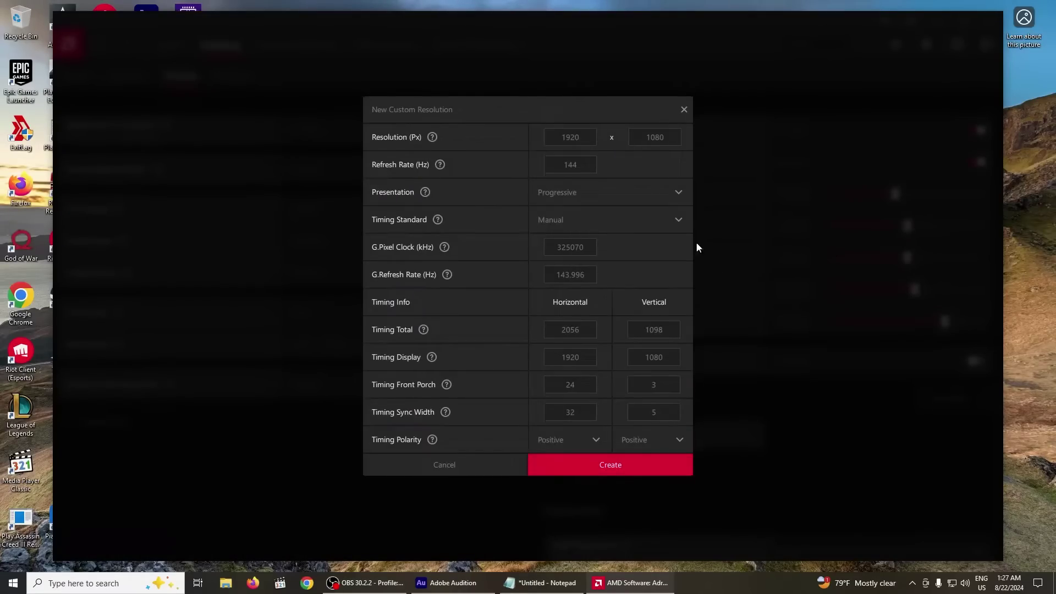
{"action": "double_click", "coordinate": [583, 142]}
{"action": "type", "text": "1280"}
{"action": "double_click", "coordinate": [648, 136]}
{"action": "type", "text": "882"}
{"action": "double_click", "coordinate": [575, 357]}
{"action": "type", "text": "1280"}
{"action": "double_click", "coordinate": [669, 361]}
{"action": "type", "text": "882"}
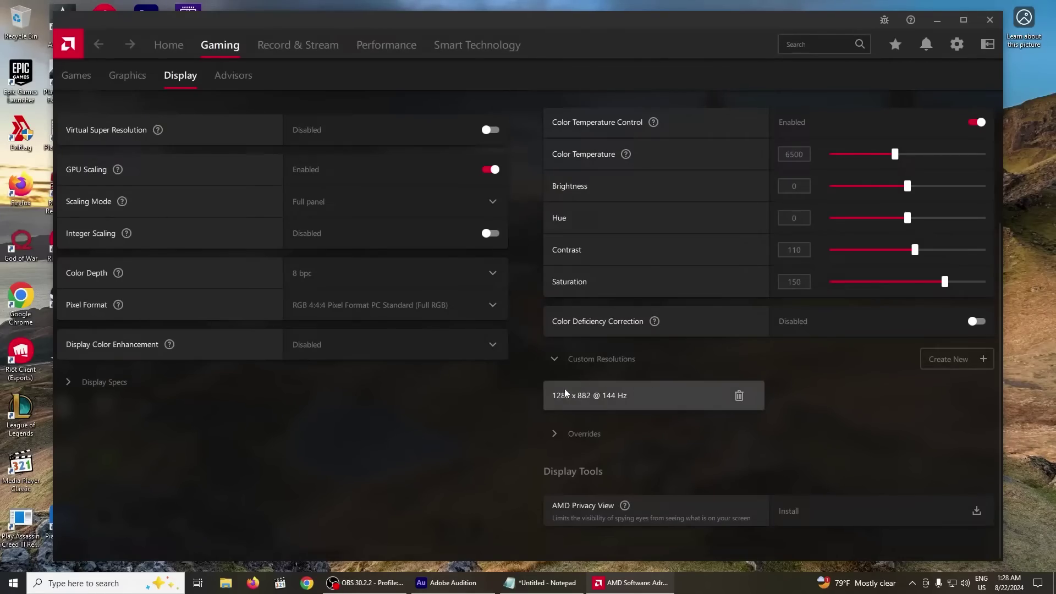
{"action": "left_click", "coordinate": [990, 20]}
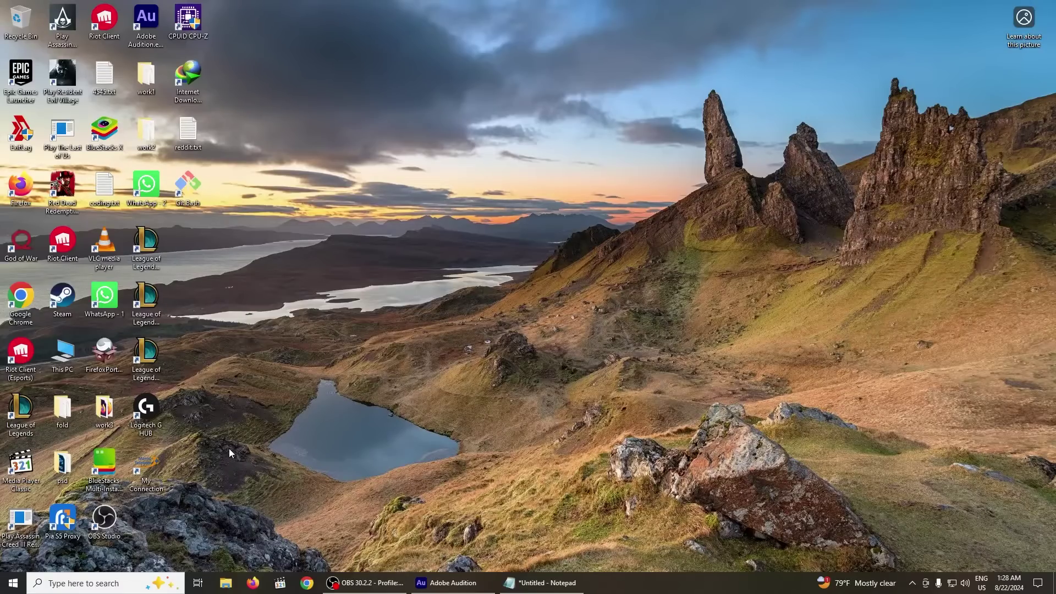
Search 'va' and launch VALORANT from the results
{"action": "left_click", "coordinate": [144, 582]}
{"action": "type", "text": "va"}
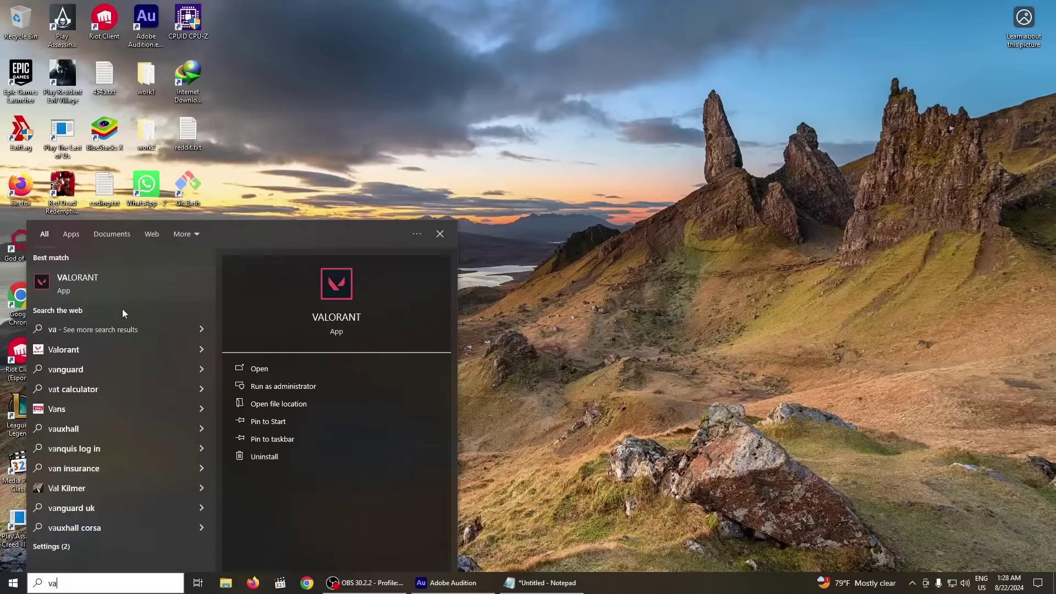
{"action": "left_click", "coordinate": [119, 290]}
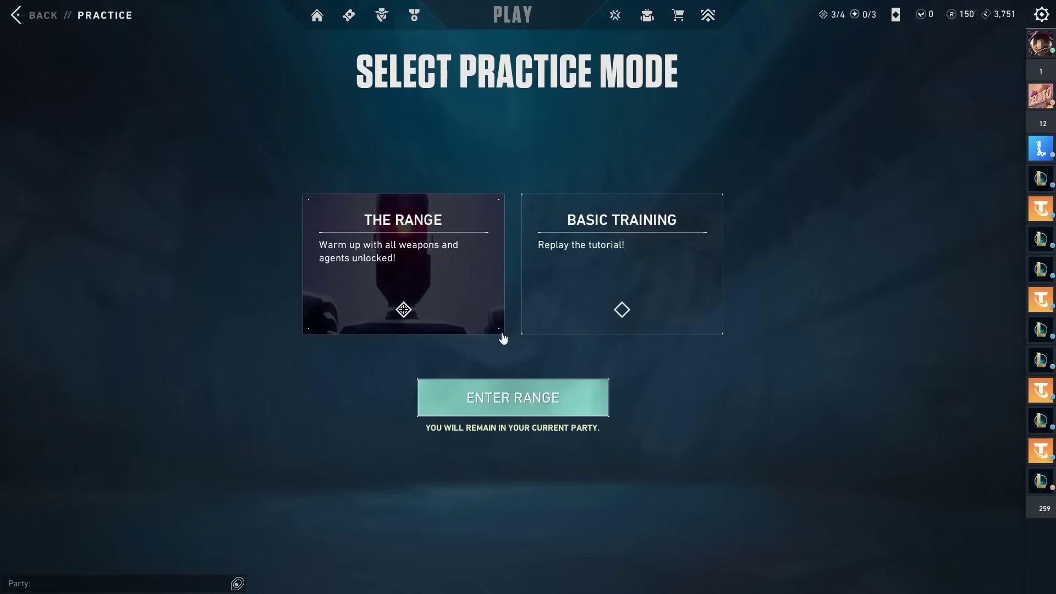
Enter The Range and walk forward toward the back wall with W
{"action": "left_click", "coordinate": [505, 396]}
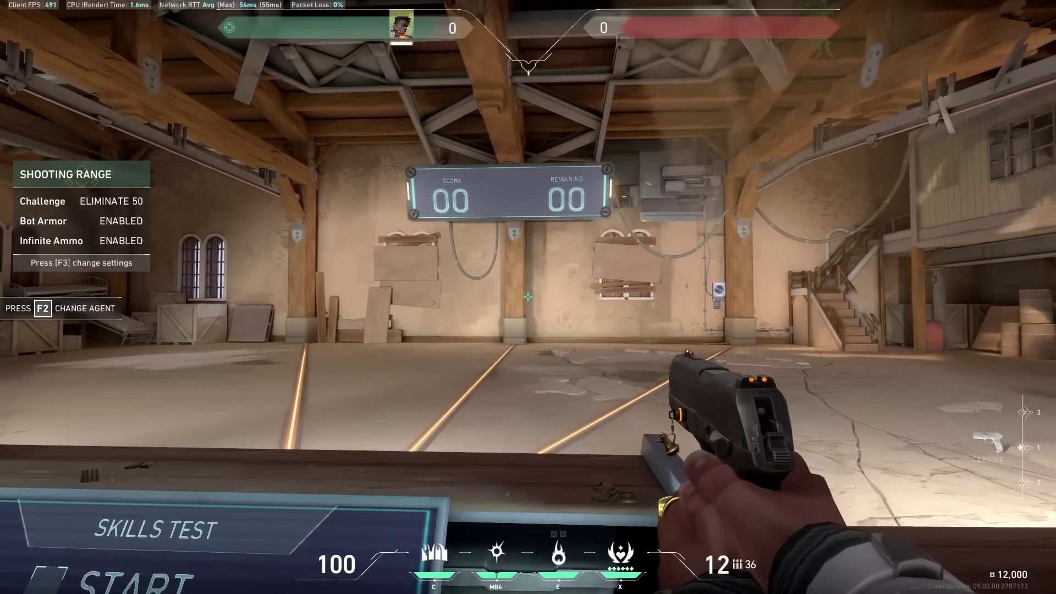
{"action": "key", "text": "w"}
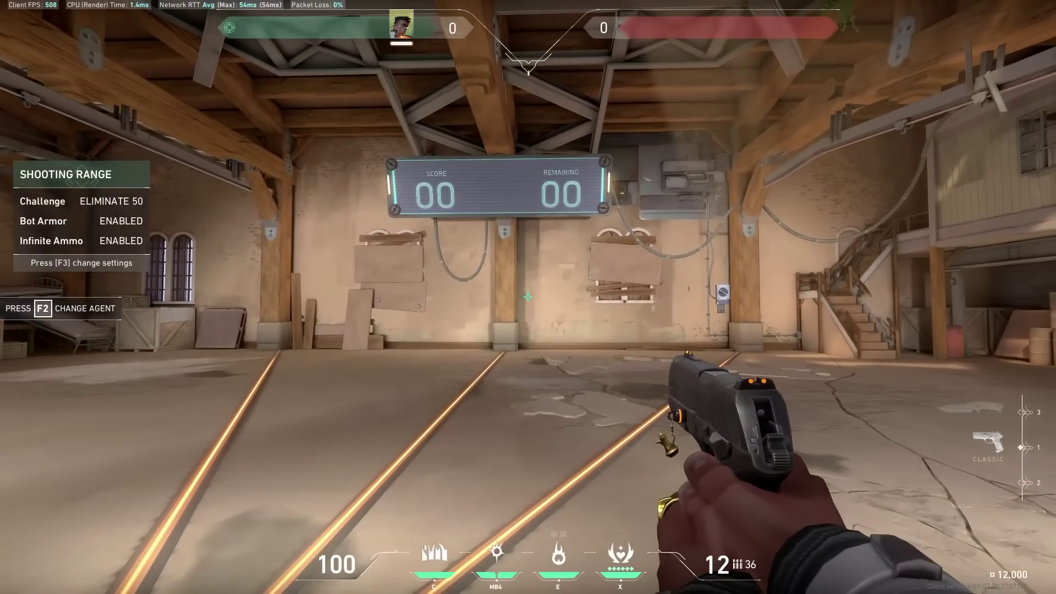
{"action": "key", "text": "w"}
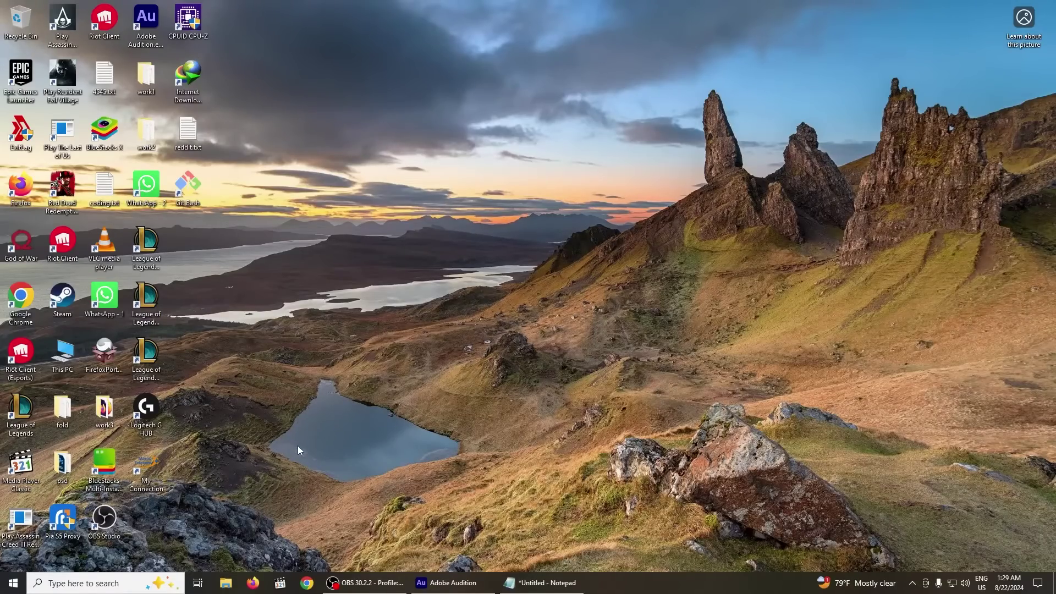
Open Run via a 'run' search, run appdata, then close the AppData window
{"action": "key", "text": "super+r"}
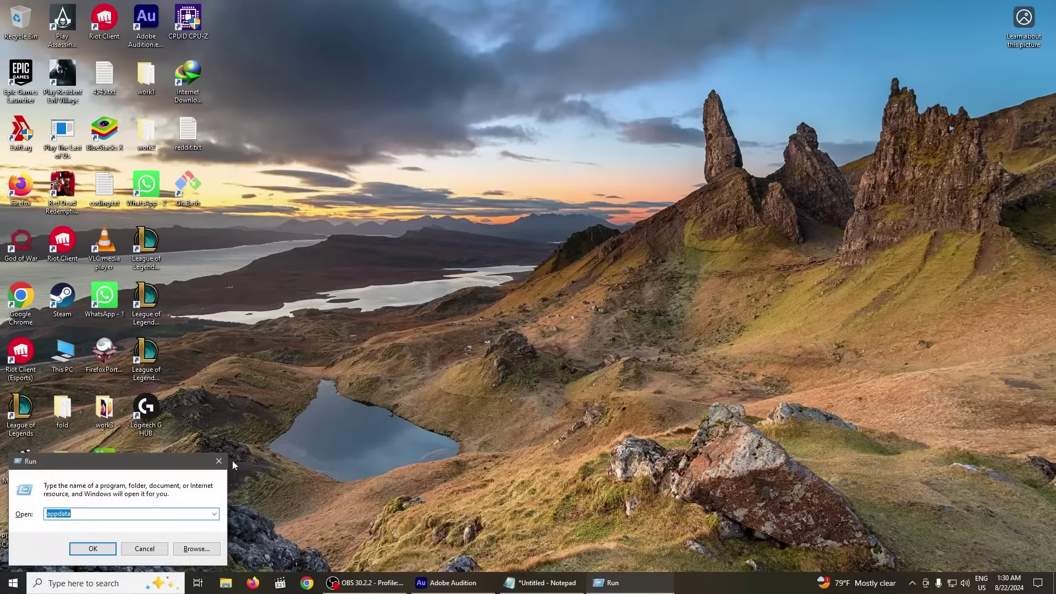
{"action": "left_click", "coordinate": [218, 461]}
{"action": "left_click", "coordinate": [138, 583]}
{"action": "type", "text": "ru"}
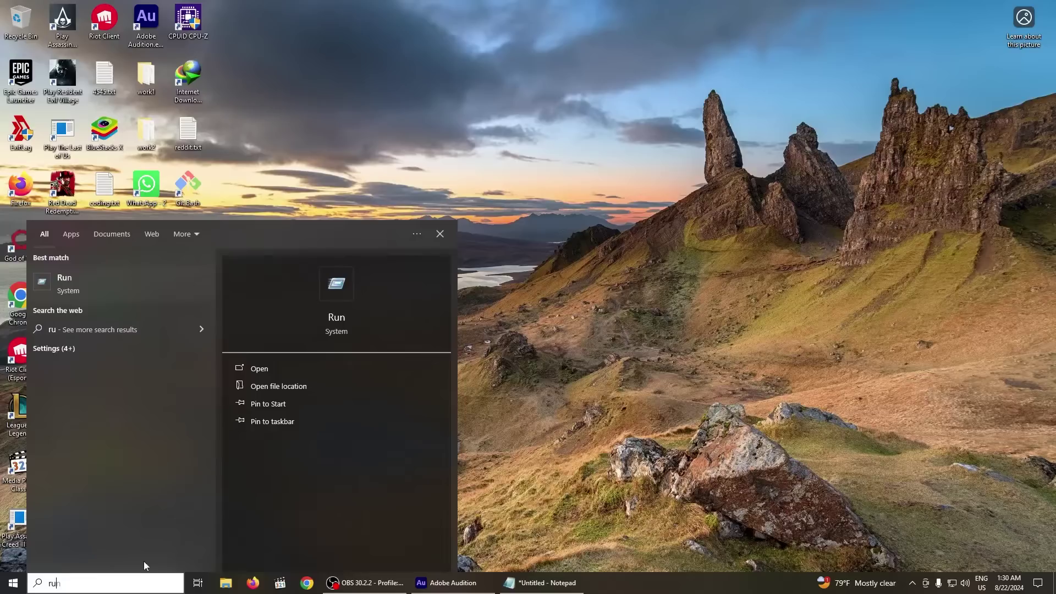
{"action": "type", "text": "n"}
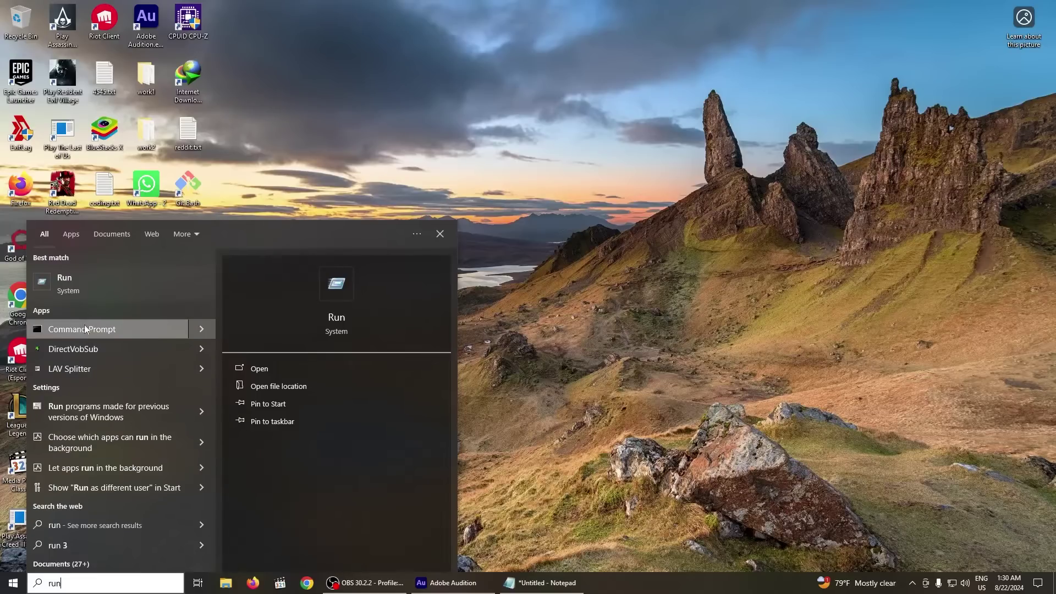
{"action": "left_click", "coordinate": [96, 294]}
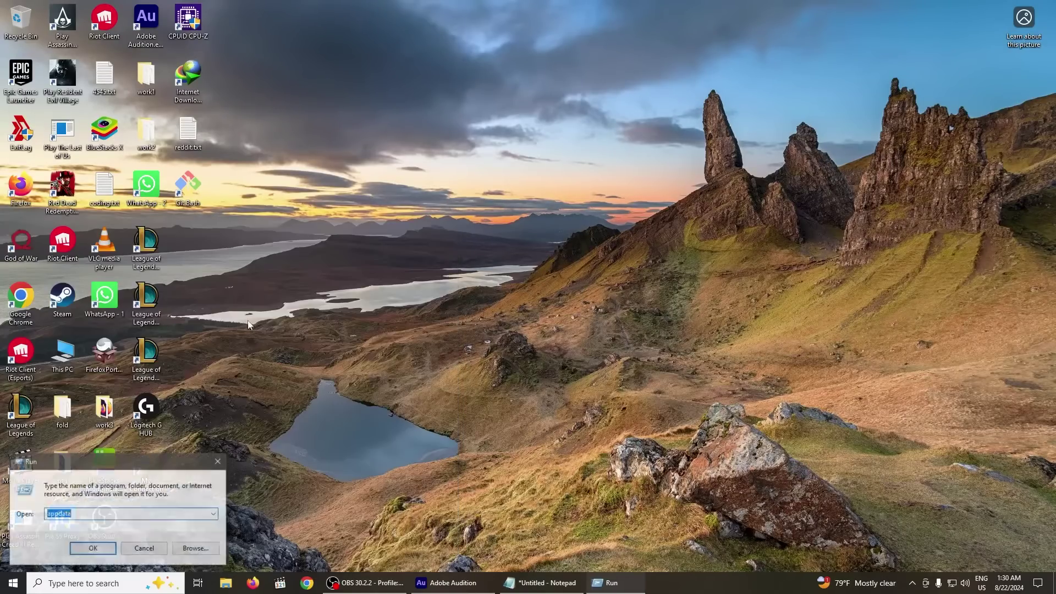
{"action": "left_click", "coordinate": [92, 548]}
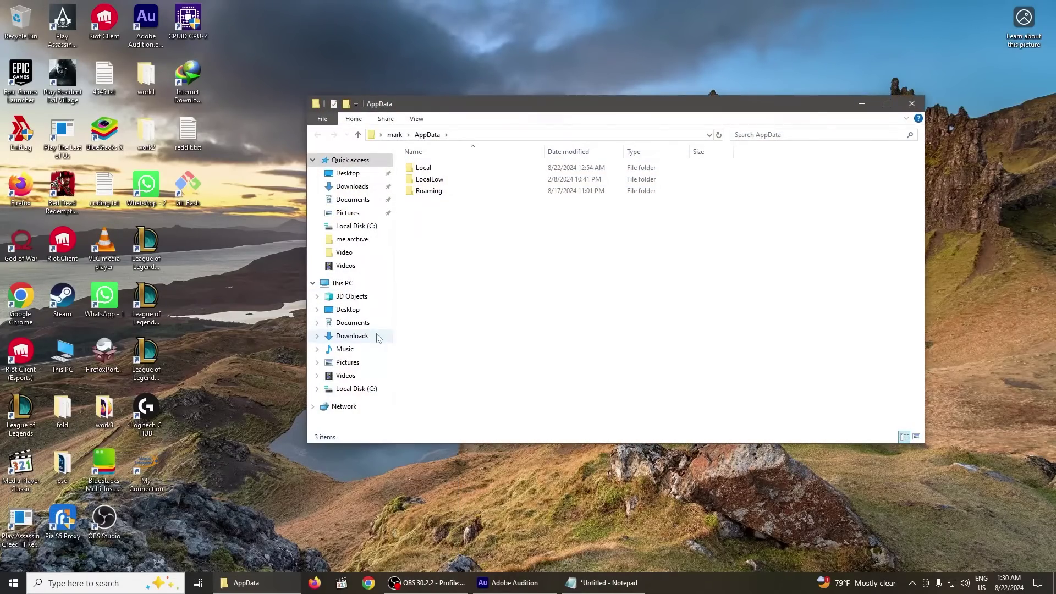
{"action": "left_click", "coordinate": [913, 106]}
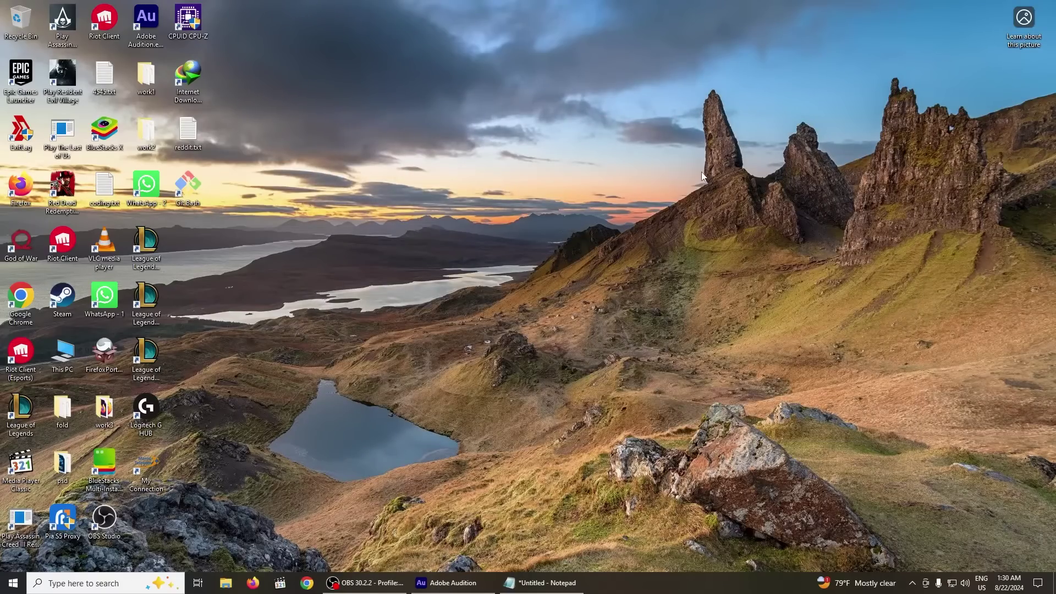
Reopen the Run dialog with the appdata entry ready
{"action": "key", "text": "super+r"}
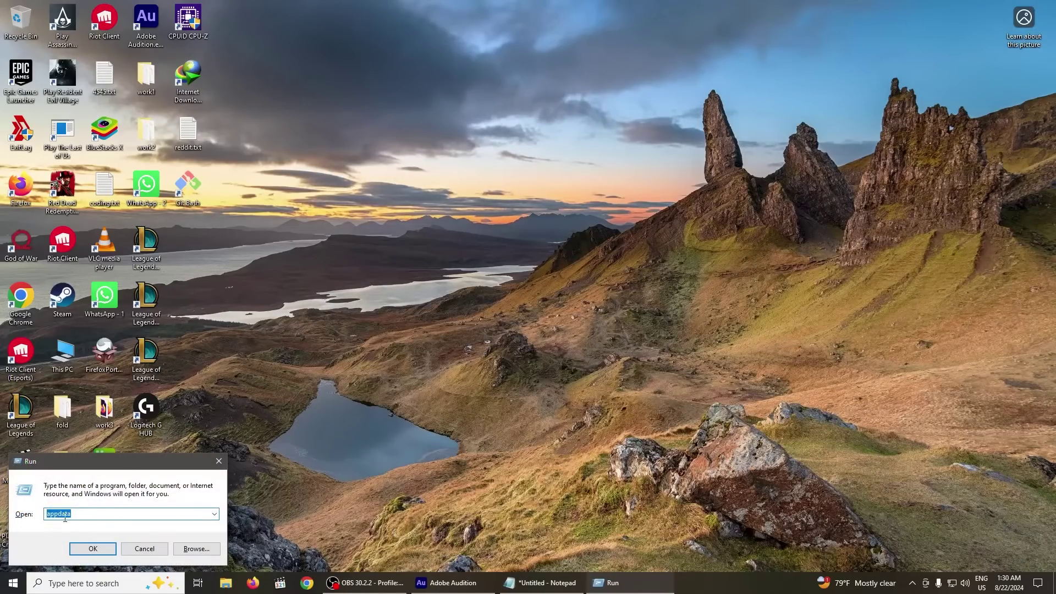
{"action": "left_click", "coordinate": [83, 515]}
{"action": "double_click", "coordinate": [82, 515]}
{"action": "left_click", "coordinate": [82, 516]}
Run appdata and navigate to Local > VALORANT > Saved > Config
{"action": "left_click", "coordinate": [92, 547]}
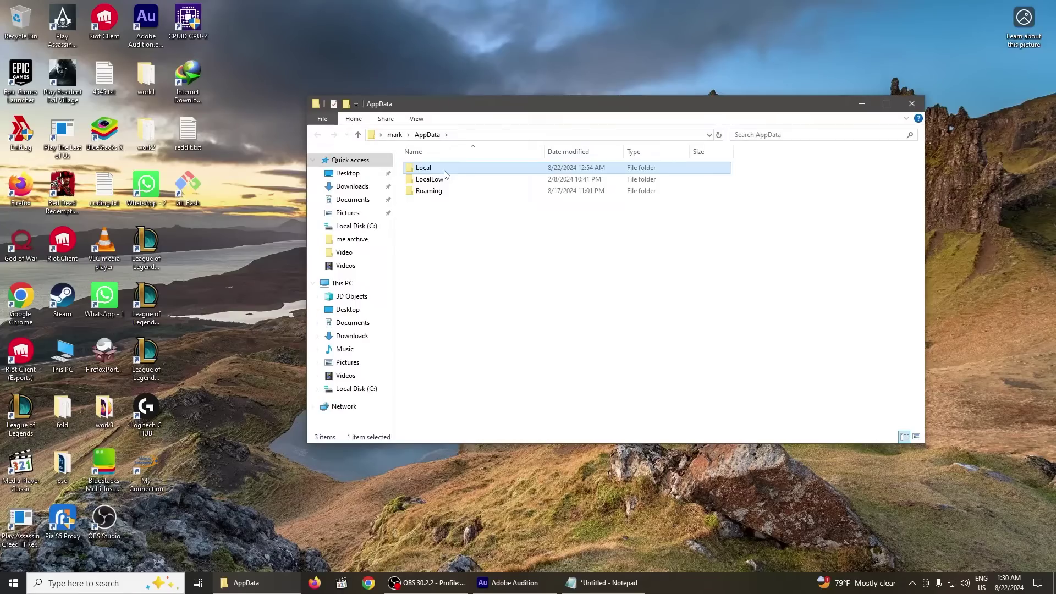
{"action": "double_click", "coordinate": [434, 169]}
{"action": "scroll", "coordinate": [484, 242], "scroll_direction": "down", "scroll_amount": 4}
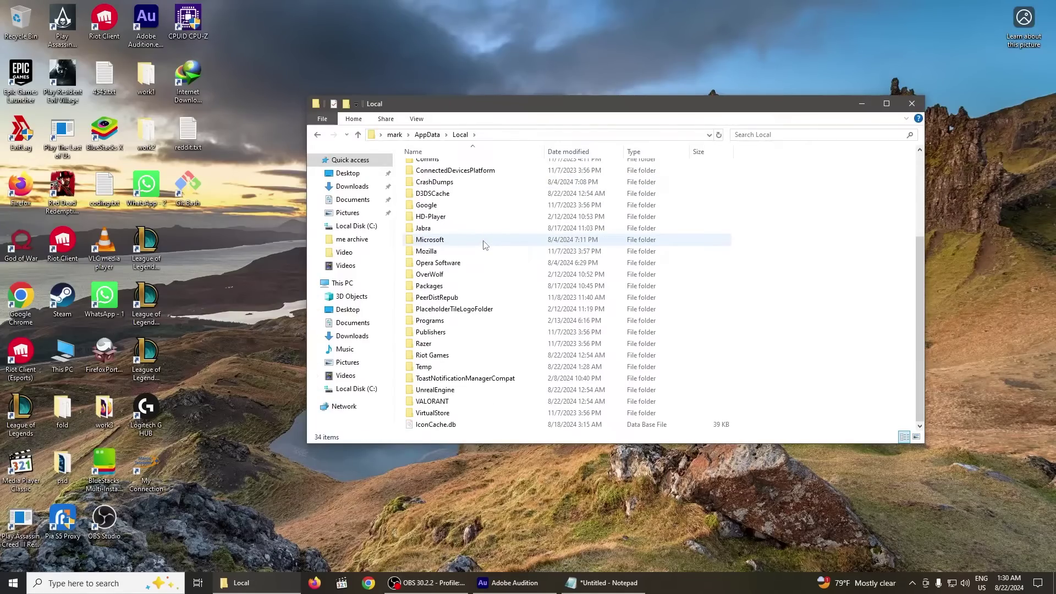
{"action": "double_click", "coordinate": [440, 402]}
{"action": "double_click", "coordinate": [446, 170]}
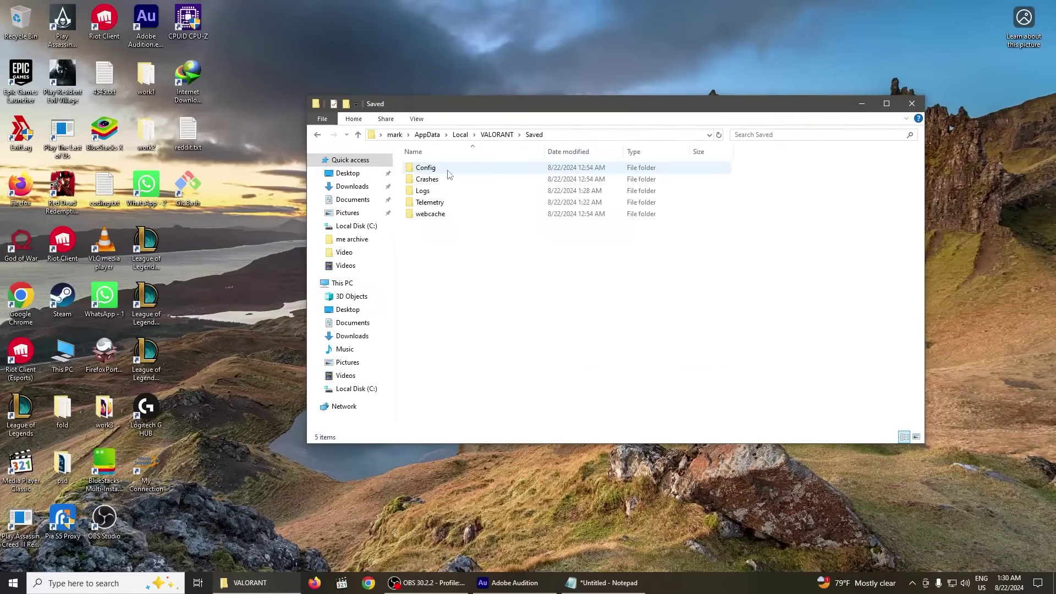
{"action": "double_click", "coordinate": [437, 168]}
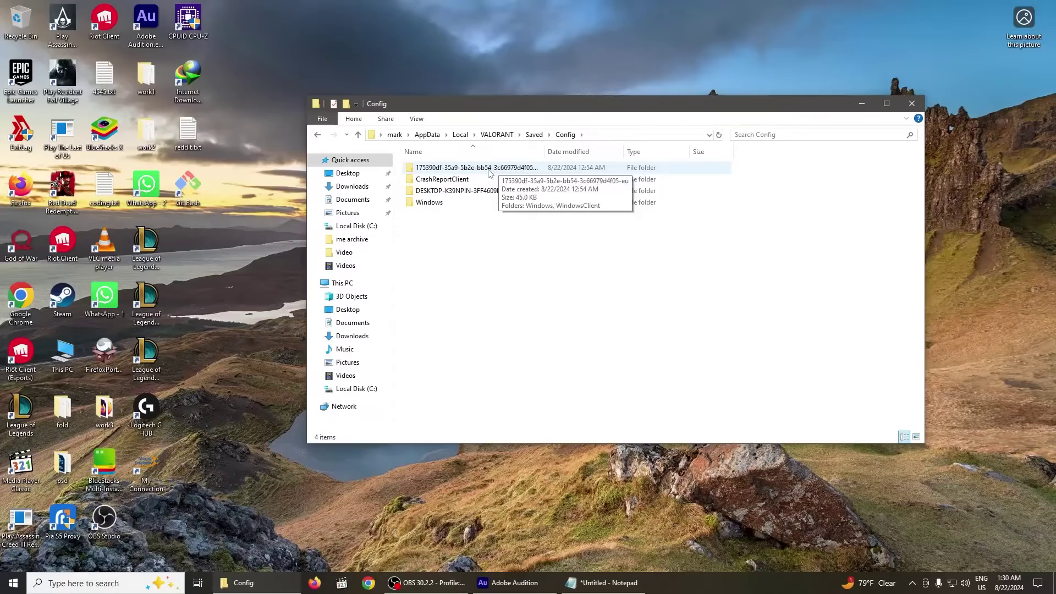
Open the long ID folder and its Windows subfolder, then right-click GameUserSettings.ini
{"action": "double_click", "coordinate": [489, 169]}
{"action": "double_click", "coordinate": [456, 168]}
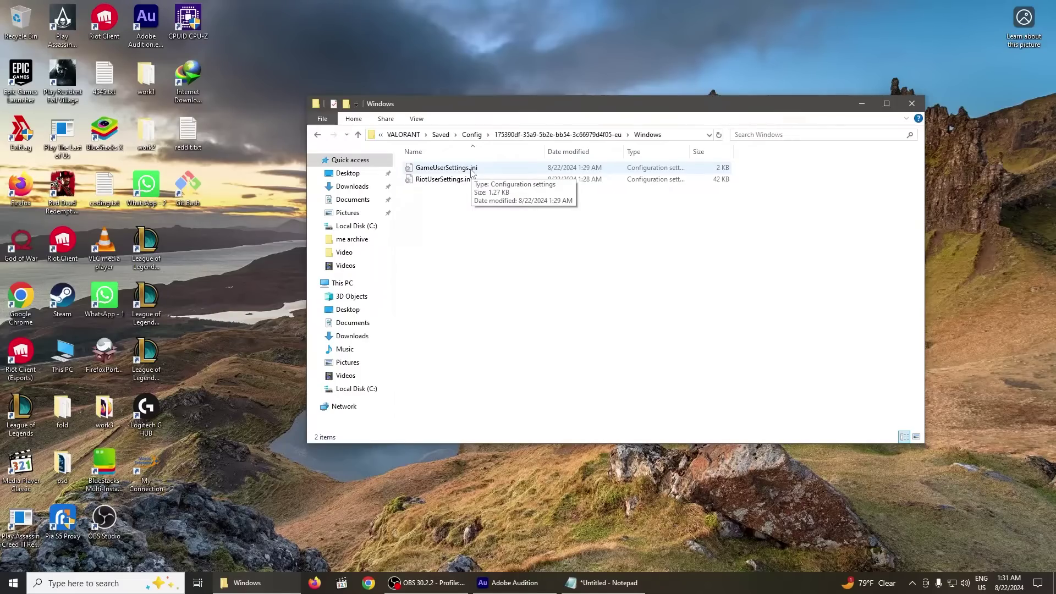
{"action": "right_click", "coordinate": [471, 172]}
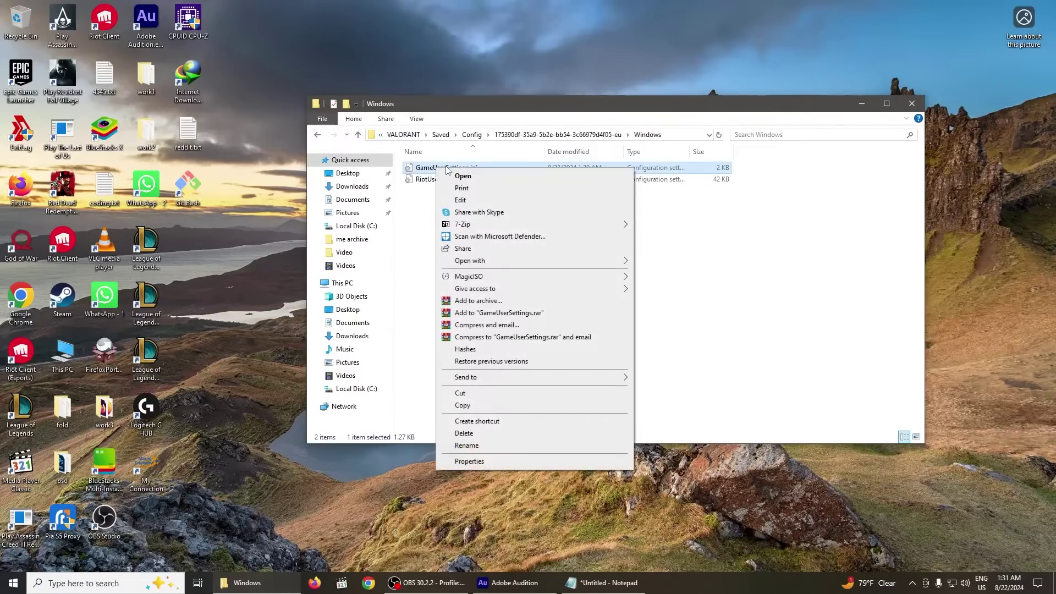
Open GameUserSettings.ini in Notepad alongside the target-resolution note
{"action": "left_click", "coordinate": [467, 199]}
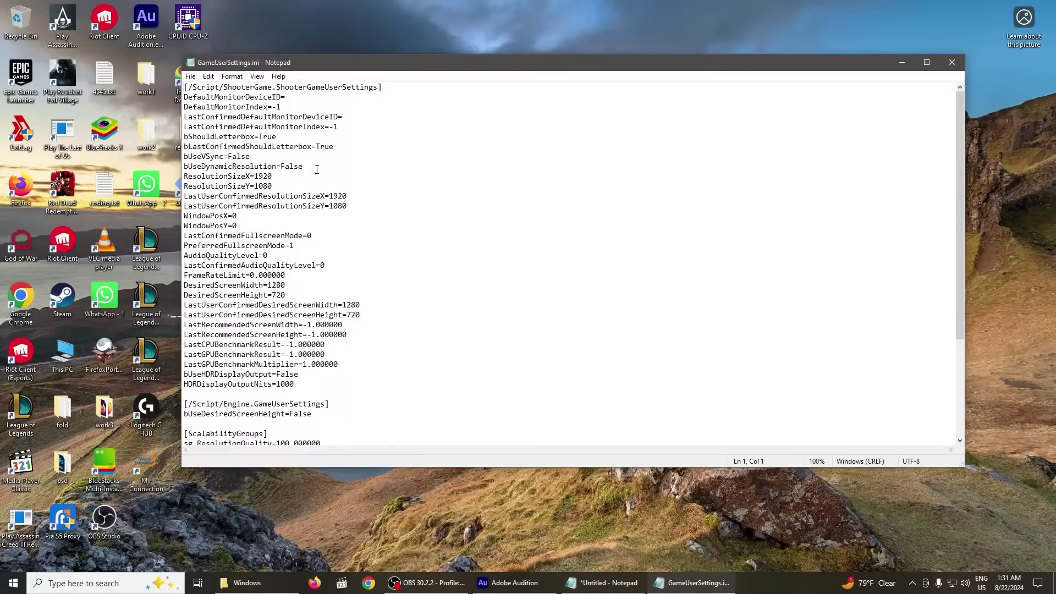
{"action": "left_click_drag", "start_coordinate": [275, 177], "coordinate": [263, 179]}
{"action": "left_click", "coordinate": [604, 582]}
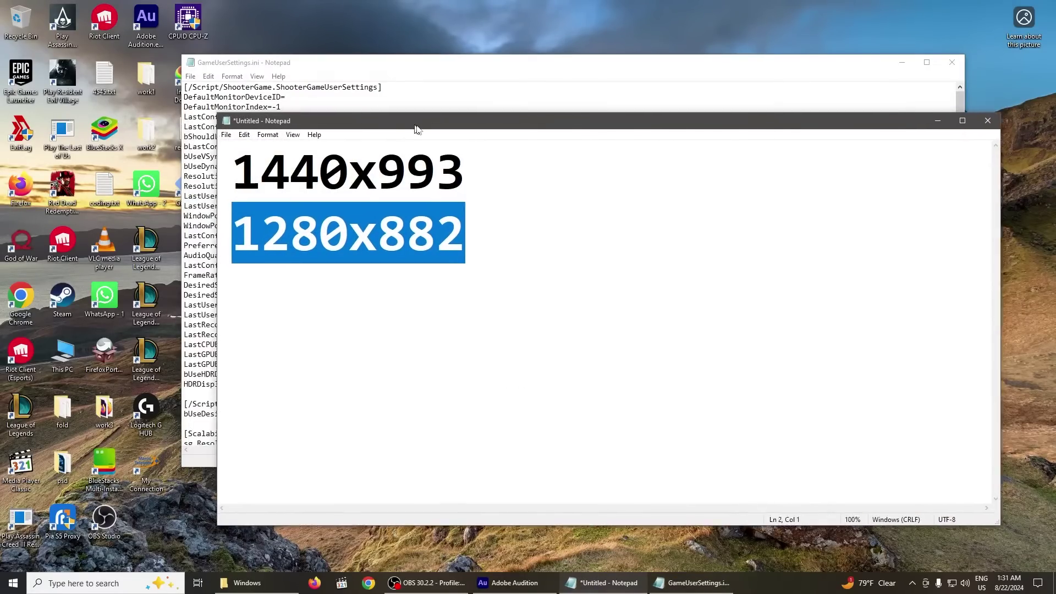
{"action": "left_click_drag", "start_coordinate": [385, 113], "coordinate": [637, 147]}
{"action": "left_click", "coordinate": [574, 258]}
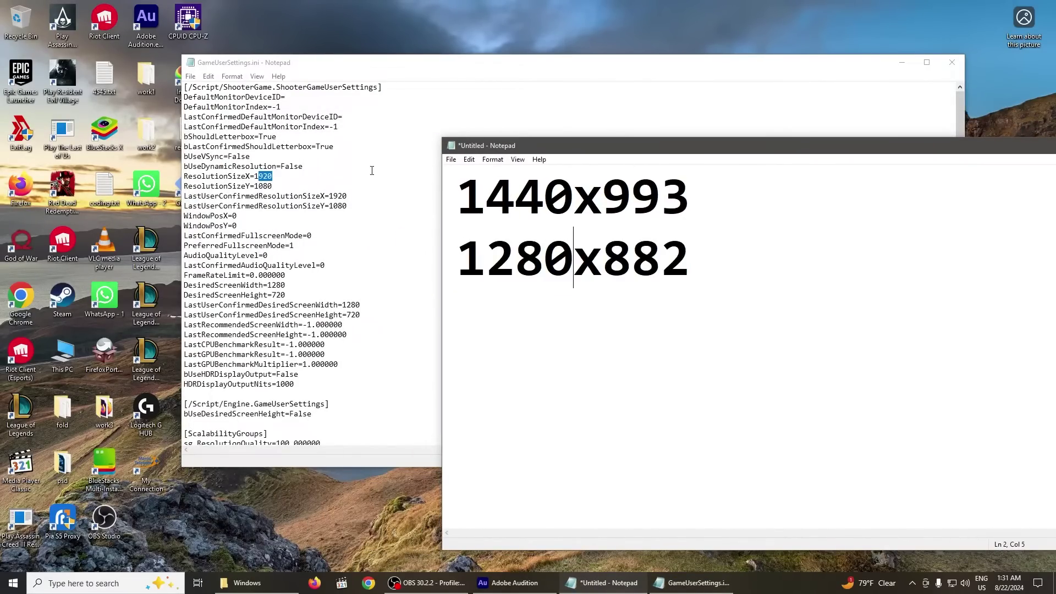
{"action": "left_click", "coordinate": [284, 175]}
Change ResolutionSizeX/Y and LastUserConfirmedResolutionSizeX/Y to 1280 and 882
{"action": "double_click", "coordinate": [269, 176]}
{"action": "left_click_drag", "start_coordinate": [272, 176], "coordinate": [258, 186]}
{"action": "type", "text": "280"}
{"action": "type", "text": "882"}
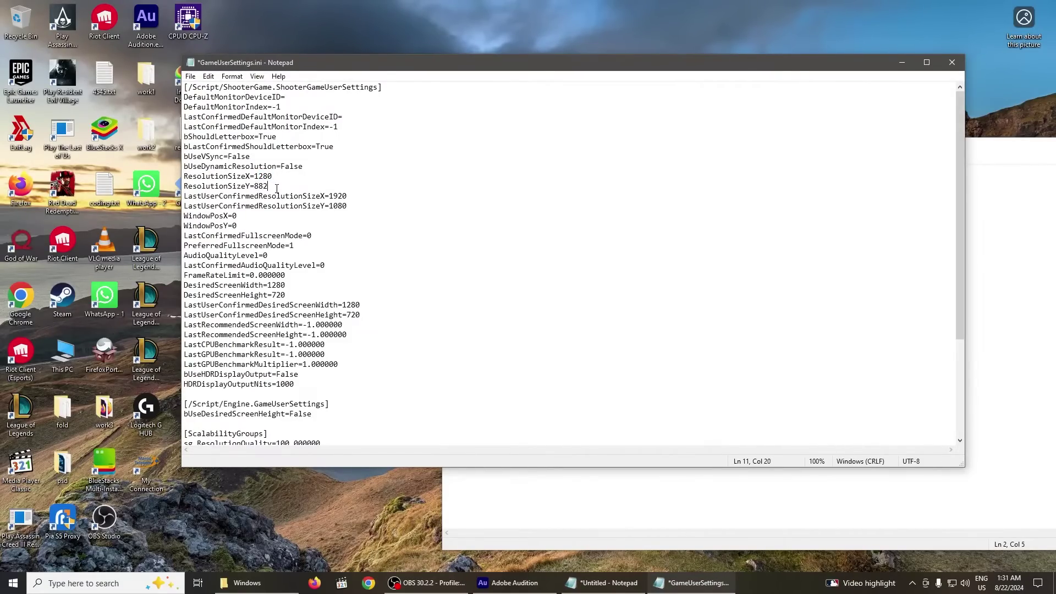
{"action": "left_click_drag", "start_coordinate": [351, 196], "coordinate": [332, 195]}
{"action": "type", "text": "12"}
{"action": "left_click_drag", "start_coordinate": [351, 206], "coordinate": [333, 208]}
{"action": "type", "text": "82"}
Save GameUserSettings.ini and close Notepad
{"action": "left_click", "coordinate": [191, 76]}
{"action": "left_click", "coordinate": [209, 125]}
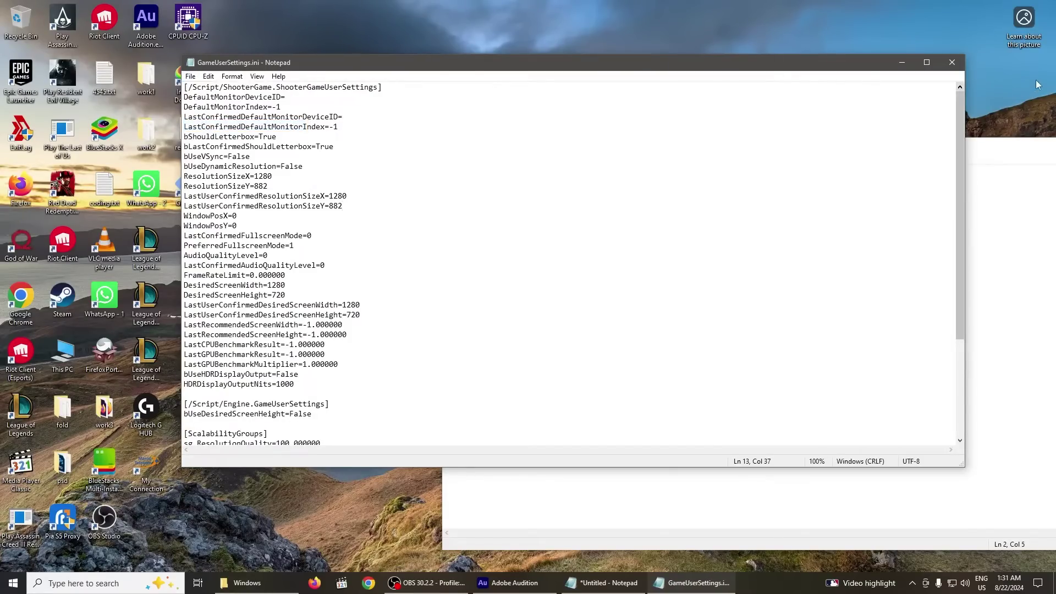
{"action": "left_click", "coordinate": [955, 64]}
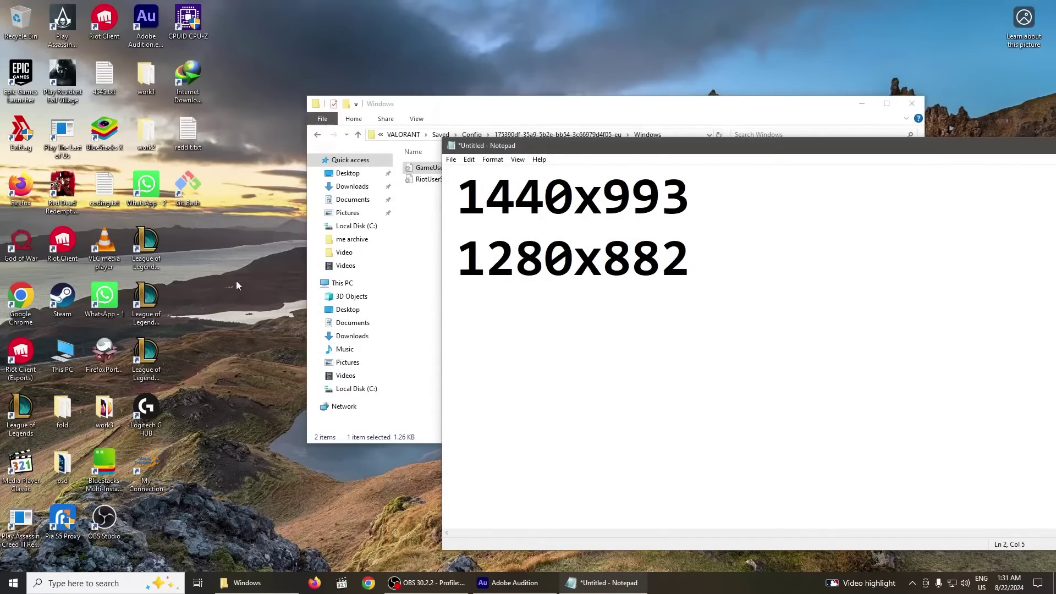
Open Device Manager via a 'devi' search, disable Generic PnP Monitor, confirm, and close it
{"action": "left_click", "coordinate": [100, 585]}
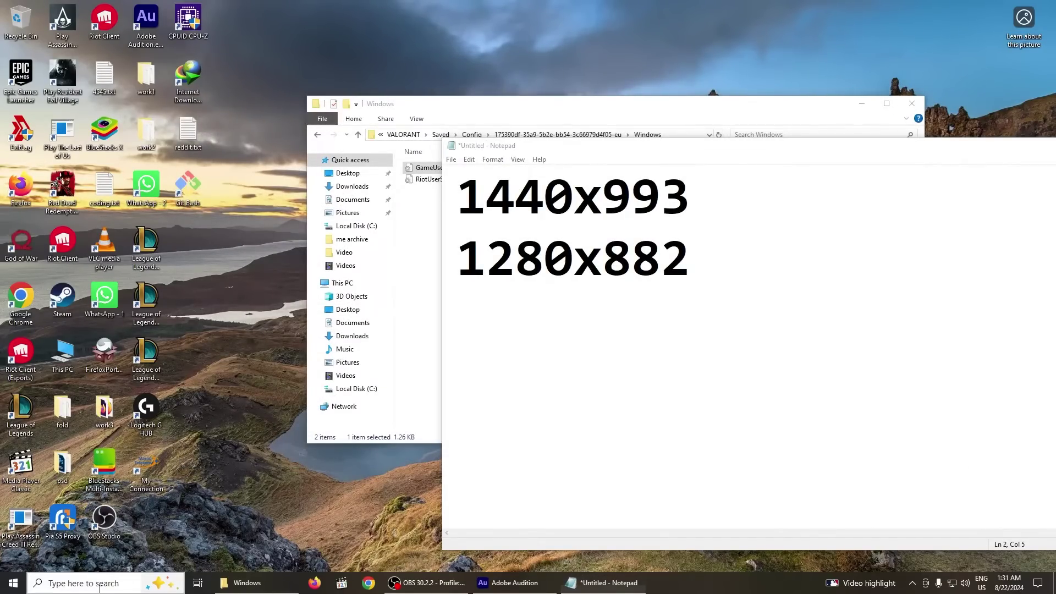
{"action": "type", "text": "devi"}
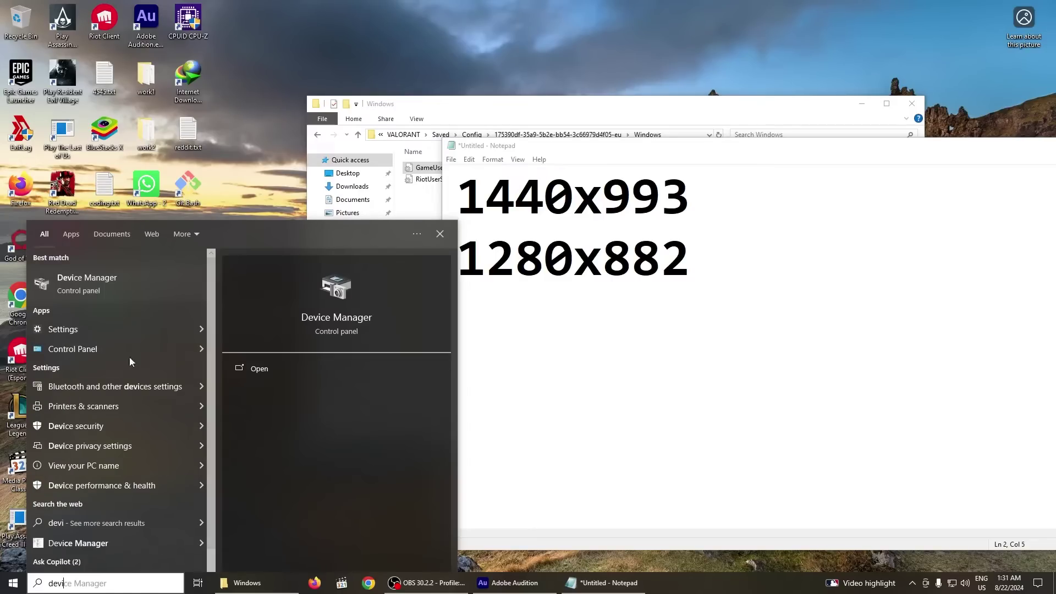
{"action": "left_click", "coordinate": [108, 282]}
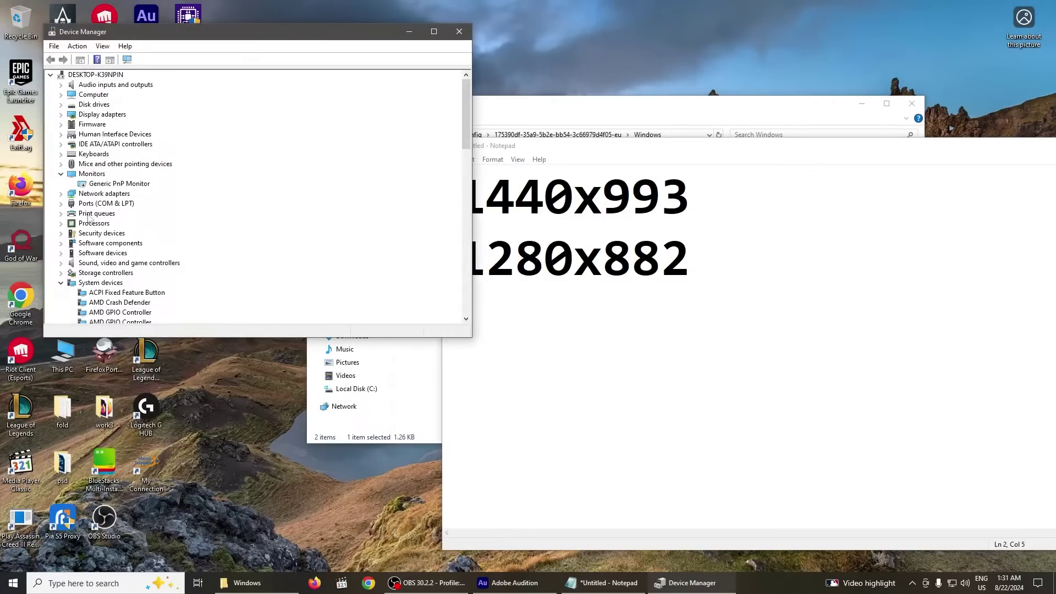
{"action": "right_click", "coordinate": [111, 184]}
{"action": "left_click", "coordinate": [180, 203]}
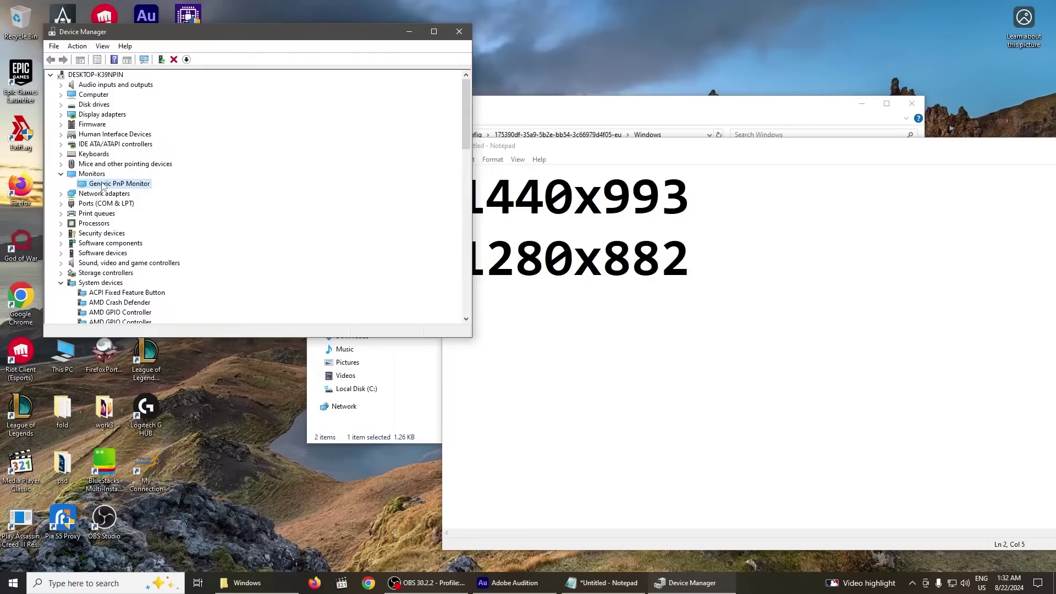
{"action": "right_click", "coordinate": [130, 184]}
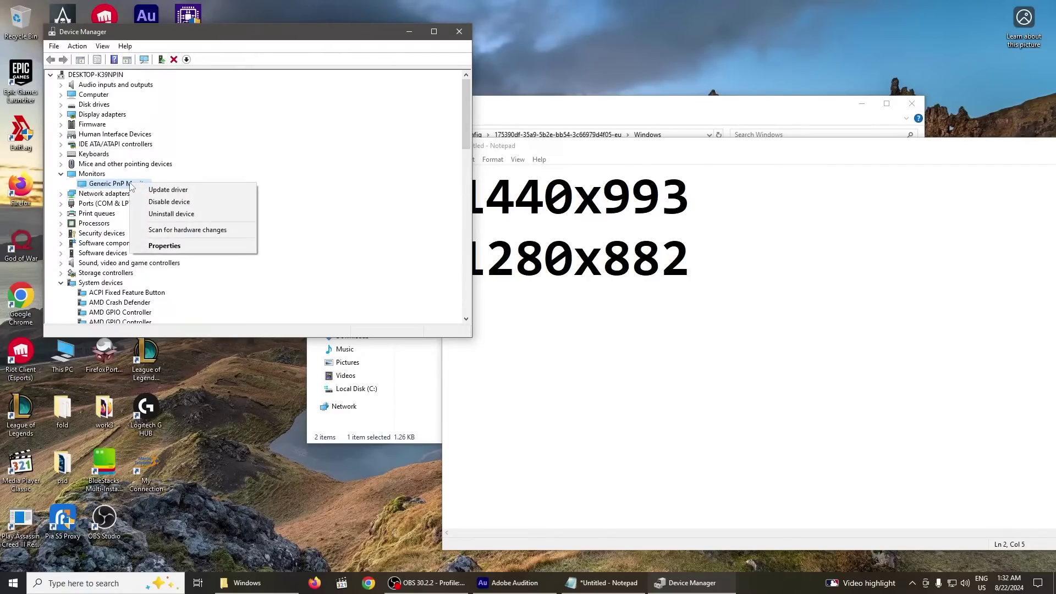
{"action": "left_click", "coordinate": [172, 203]}
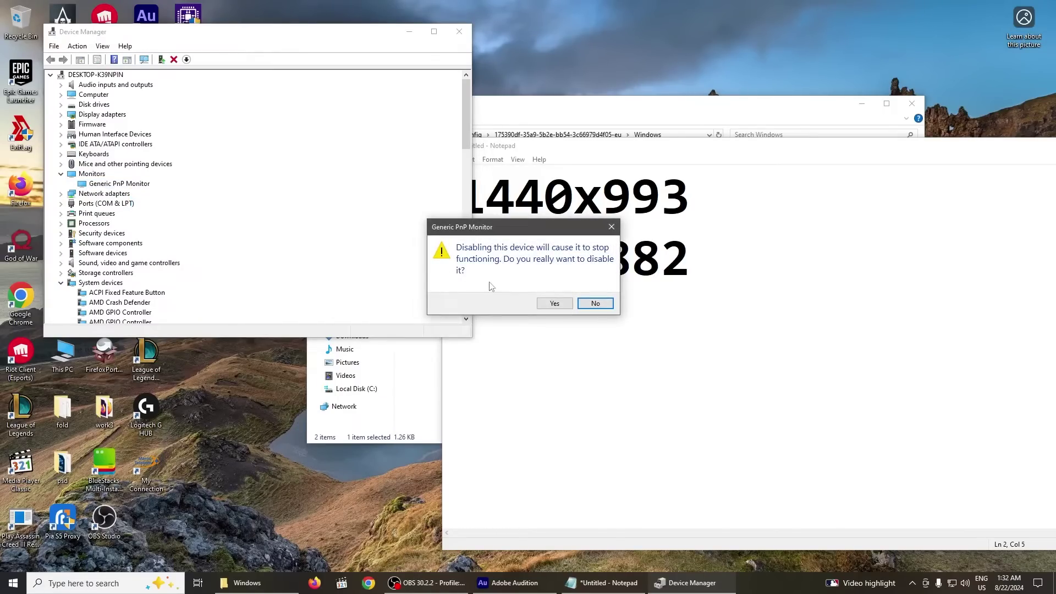
{"action": "left_click", "coordinate": [555, 304]}
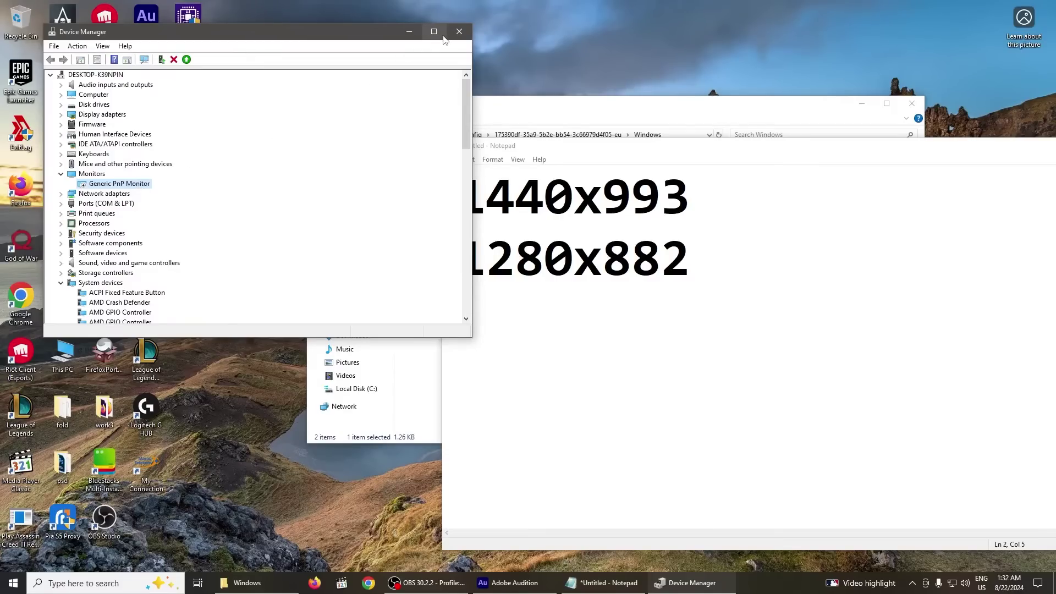
{"action": "left_click", "coordinate": [460, 32]}
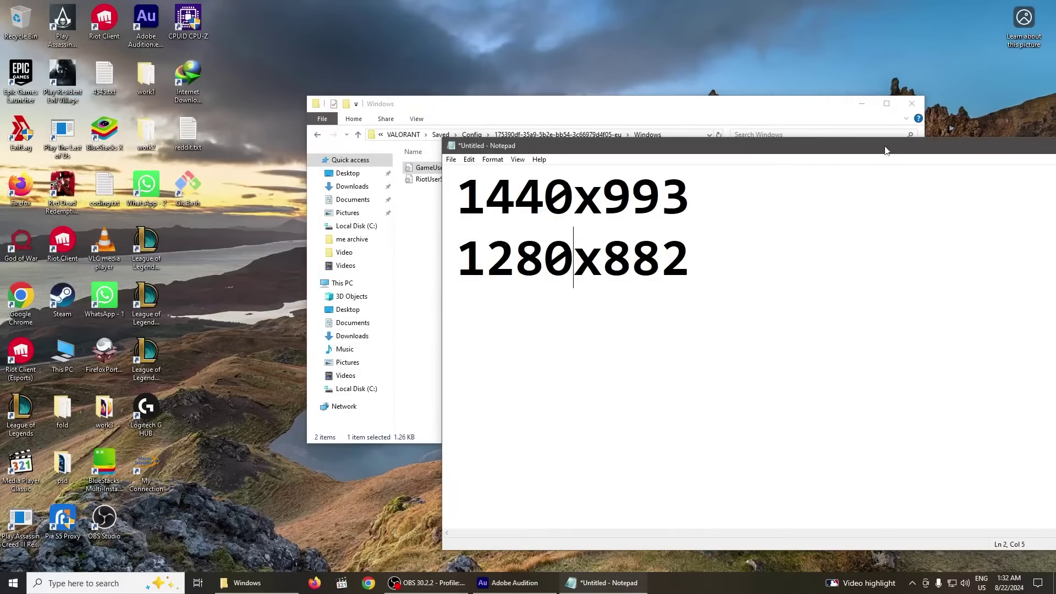
Close the Valorant config folder and move the resolutions note out of view
{"action": "left_click_drag", "start_coordinate": [935, 146], "coordinate": [718, 147]}
{"action": "left_click", "coordinate": [912, 104]}
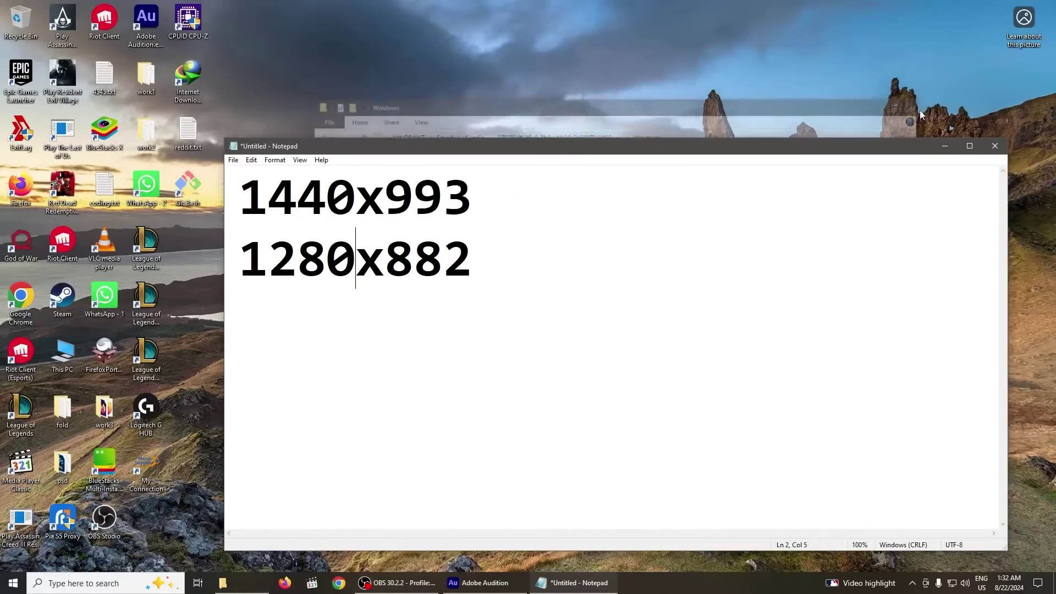
{"action": "left_click", "coordinate": [945, 145]}
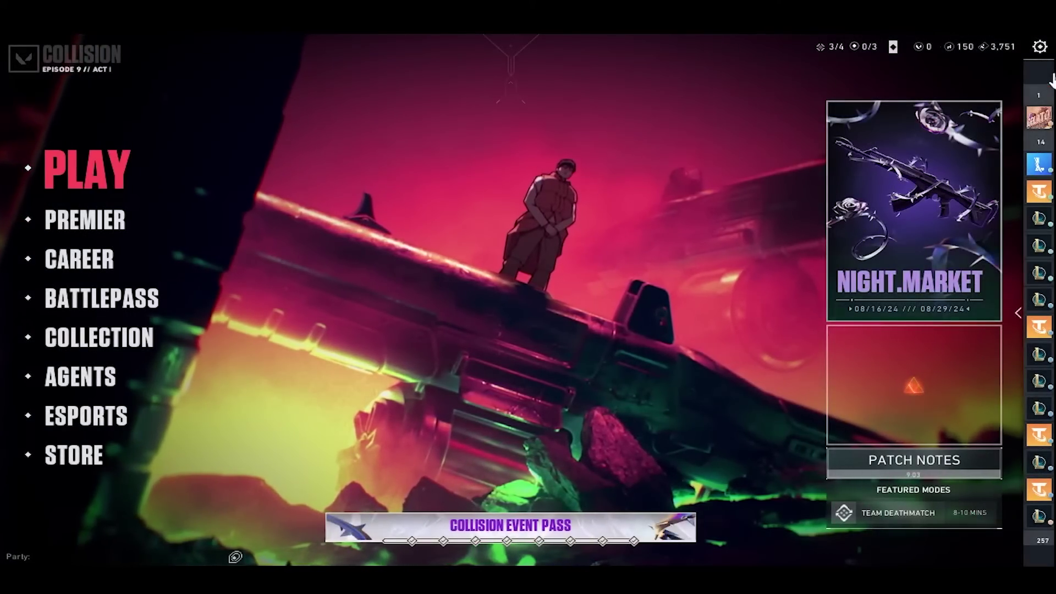
Set Valorant's Video Aspect Ratio Method to Fill, apply and keep it, then go to PLAY
{"action": "left_click", "coordinate": [1040, 47]}
{"action": "left_click", "coordinate": [527, 232]}
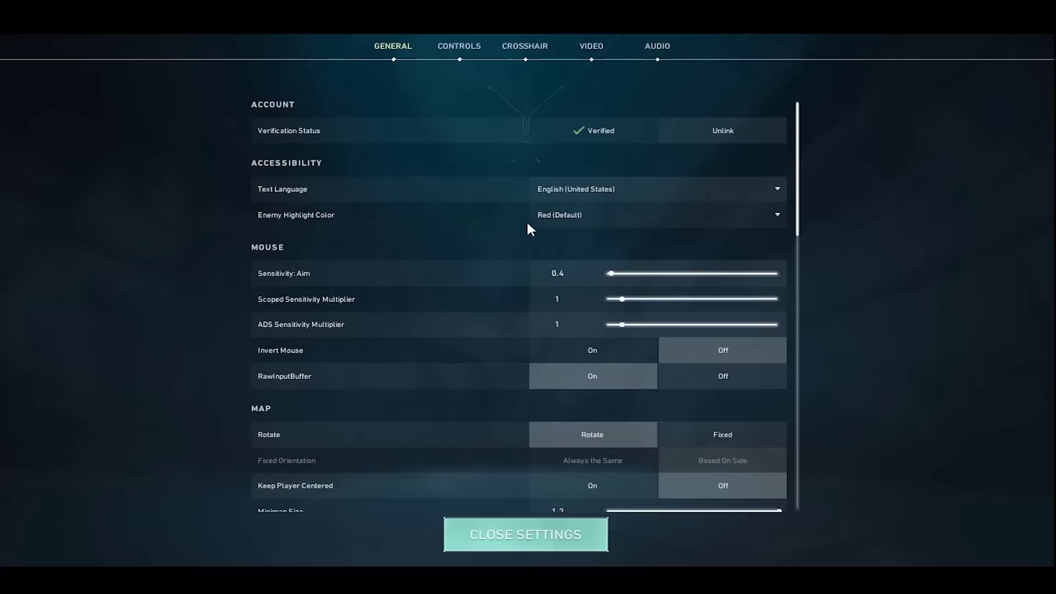
{"action": "left_click", "coordinate": [598, 57]}
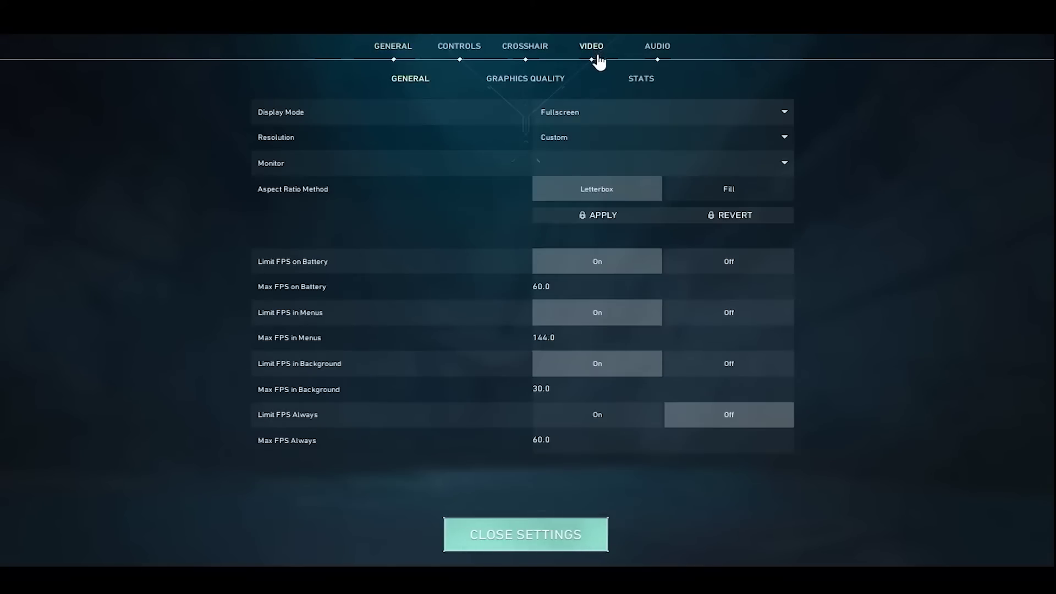
{"action": "left_click", "coordinate": [726, 194]}
{"action": "left_click", "coordinate": [609, 220]}
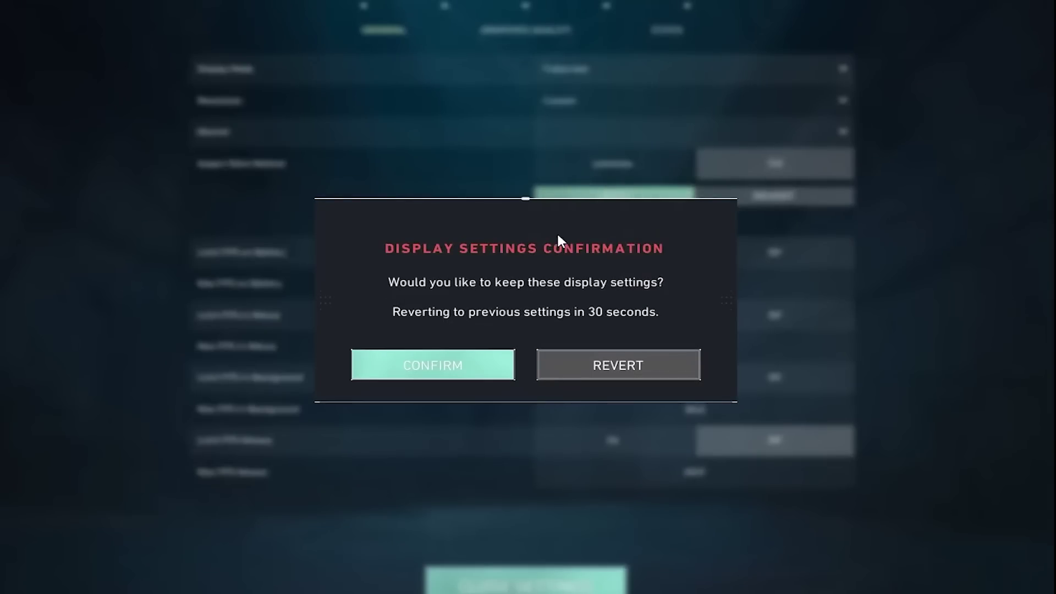
{"action": "left_click", "coordinate": [471, 365]}
{"action": "left_click", "coordinate": [587, 579]}
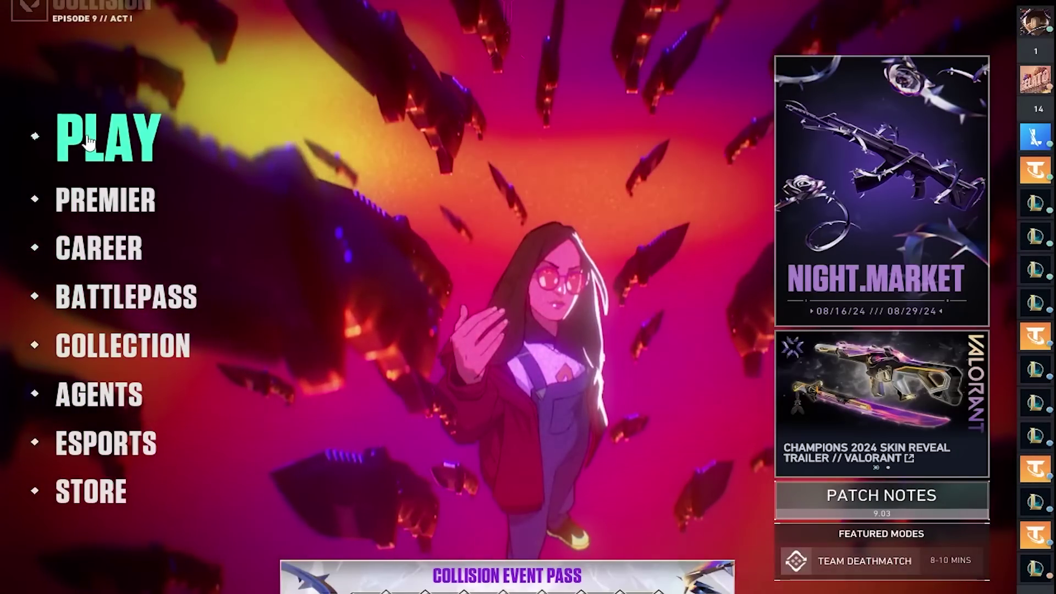
{"action": "left_click", "coordinate": [106, 134]}
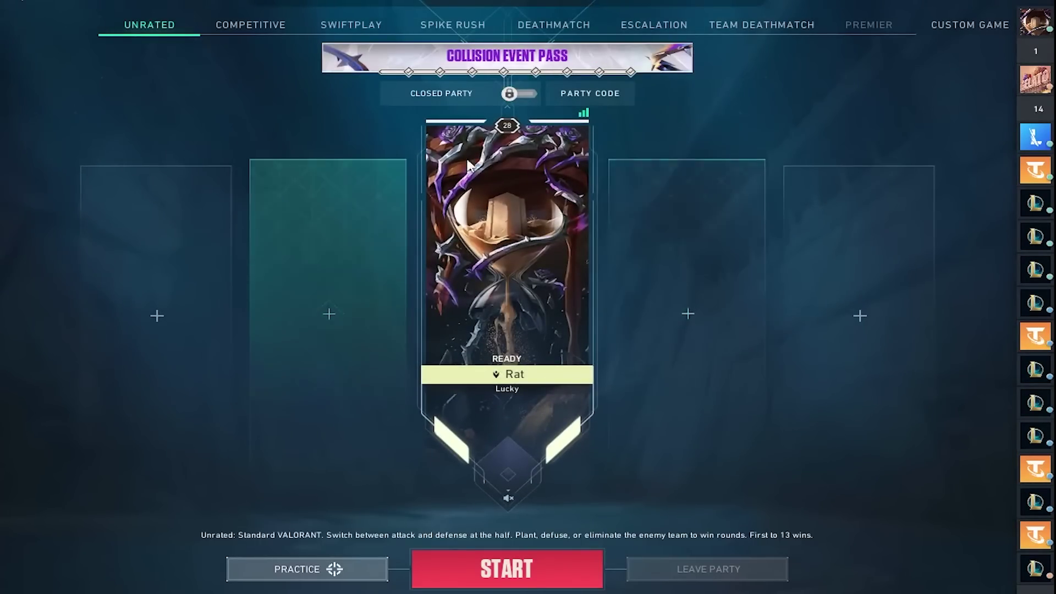
Start Valorant's PRACTICE mode and enter The Range shooting range
{"action": "left_click", "coordinate": [330, 569]}
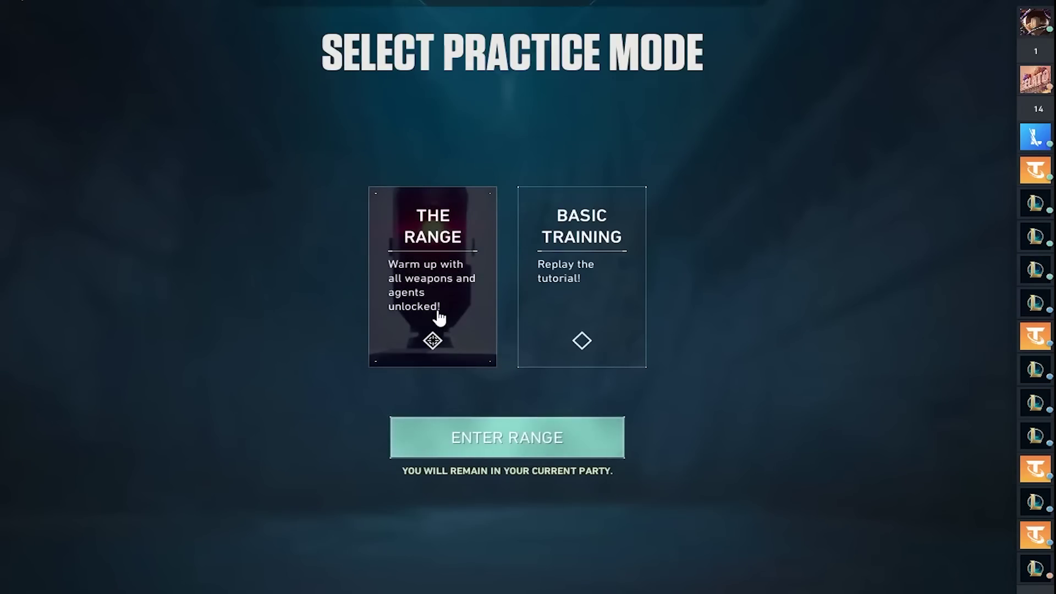
{"action": "left_click", "coordinate": [509, 436]}
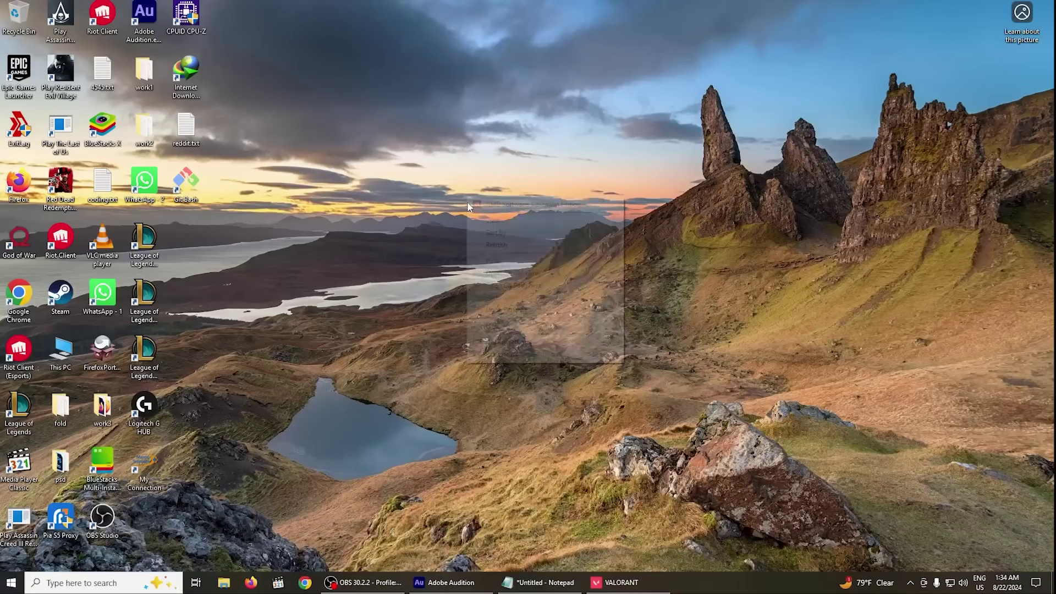
{"action": "right_click", "coordinate": [467, 197]}
{"action": "left_click", "coordinate": [384, 192]}
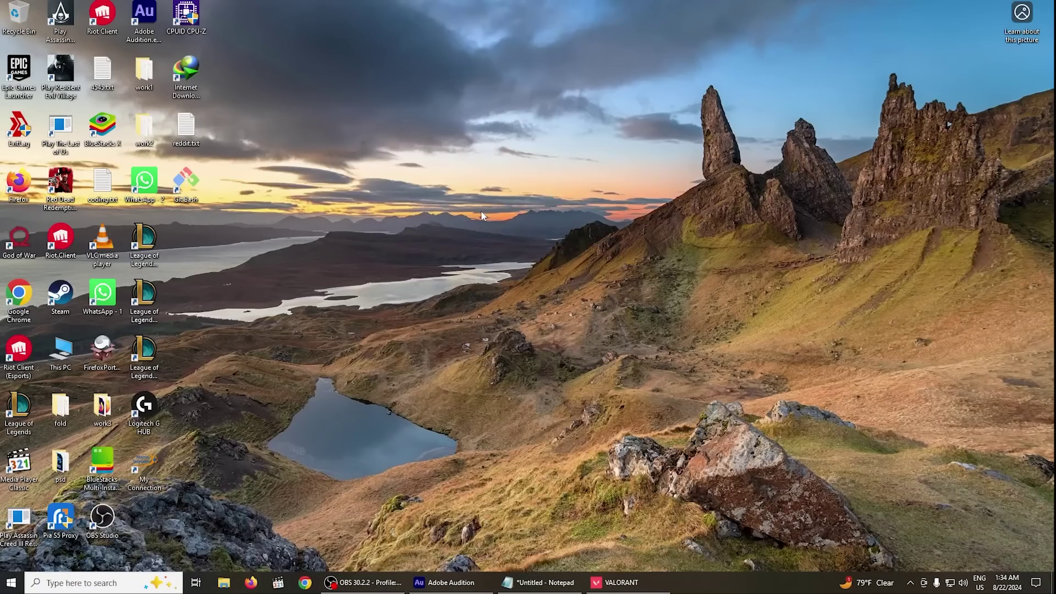
{"action": "key", "text": "alt+Tab"}
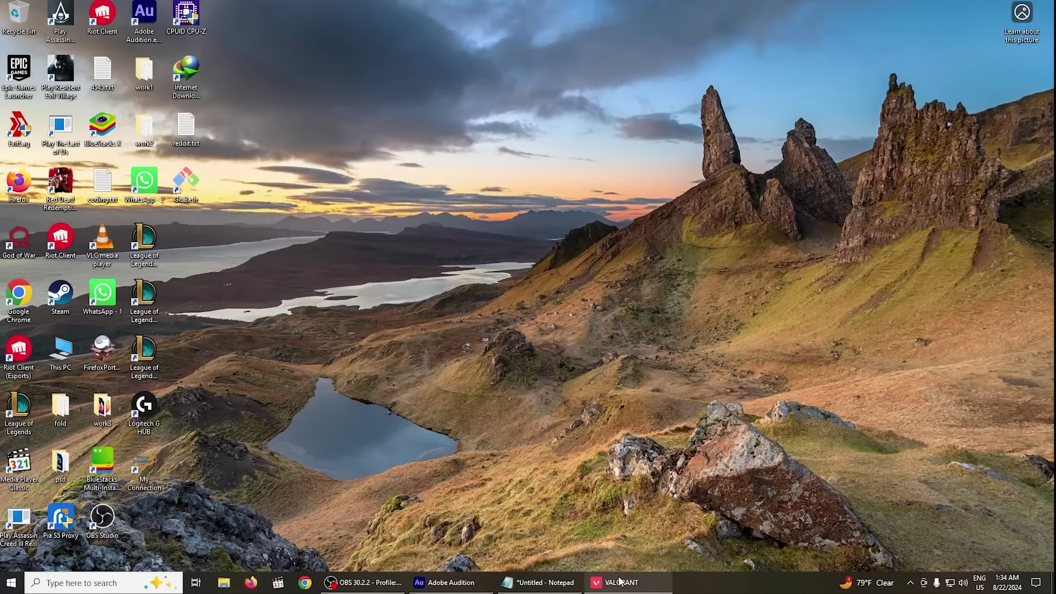